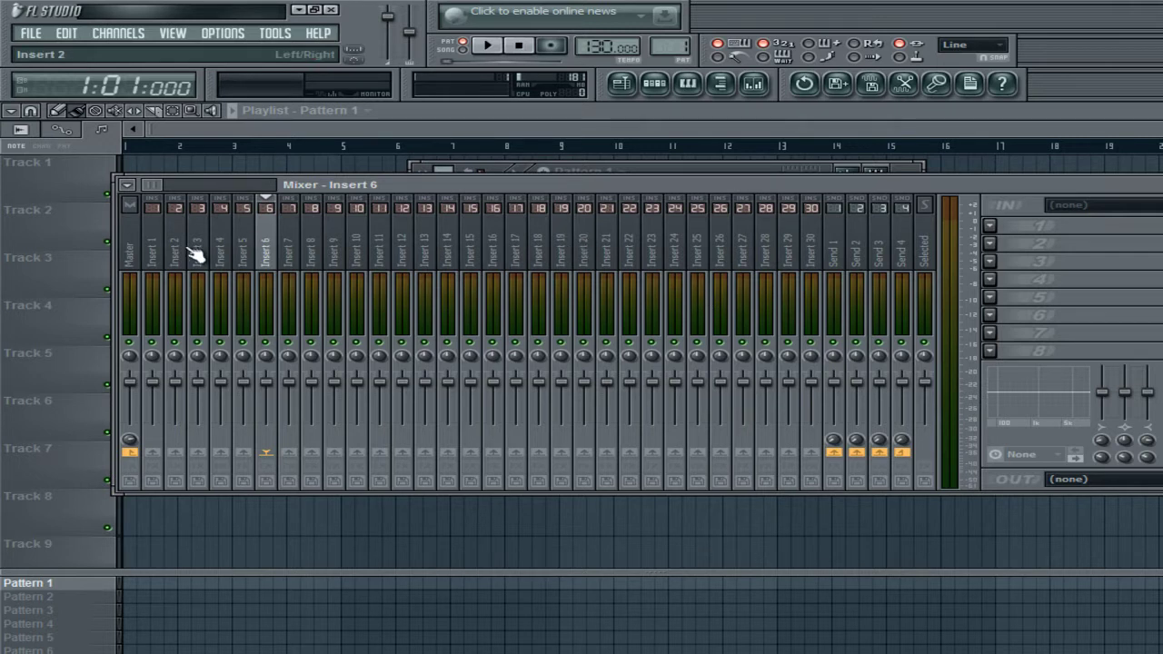
# - Select the Master strip in the mixer so the title reads 'Mixer - Master'
pyautogui.click(141, 252)
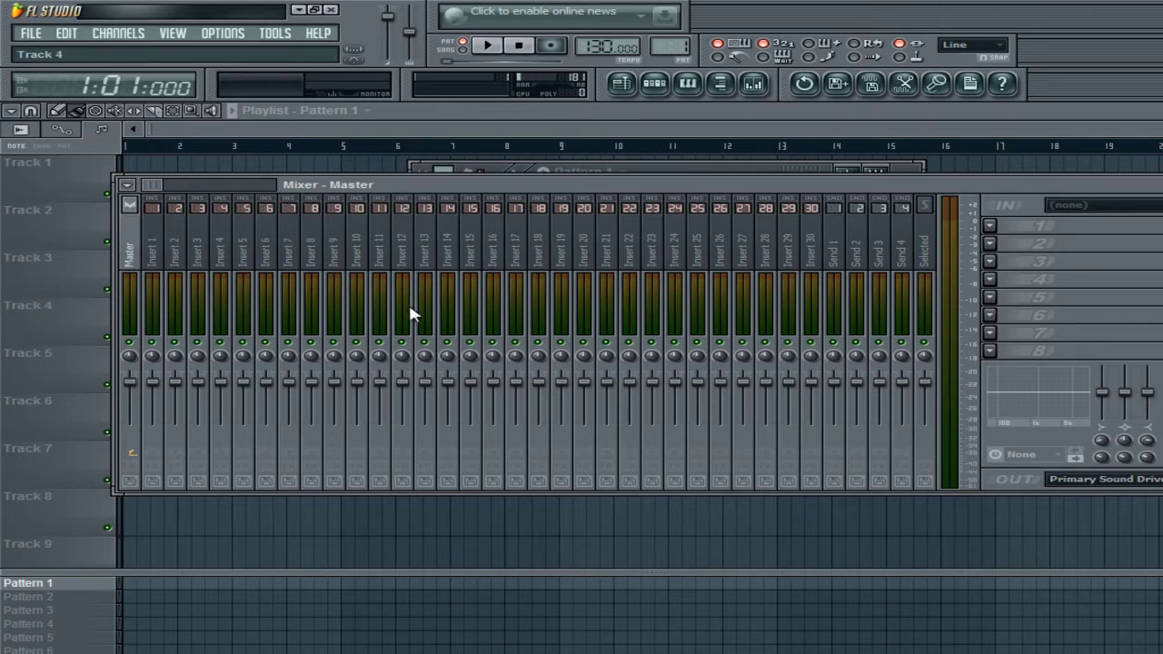
# - Reopen the mixer on Master and load Fruity Limiter into effect slot 8, closing its window
pyautogui.click(754, 85)
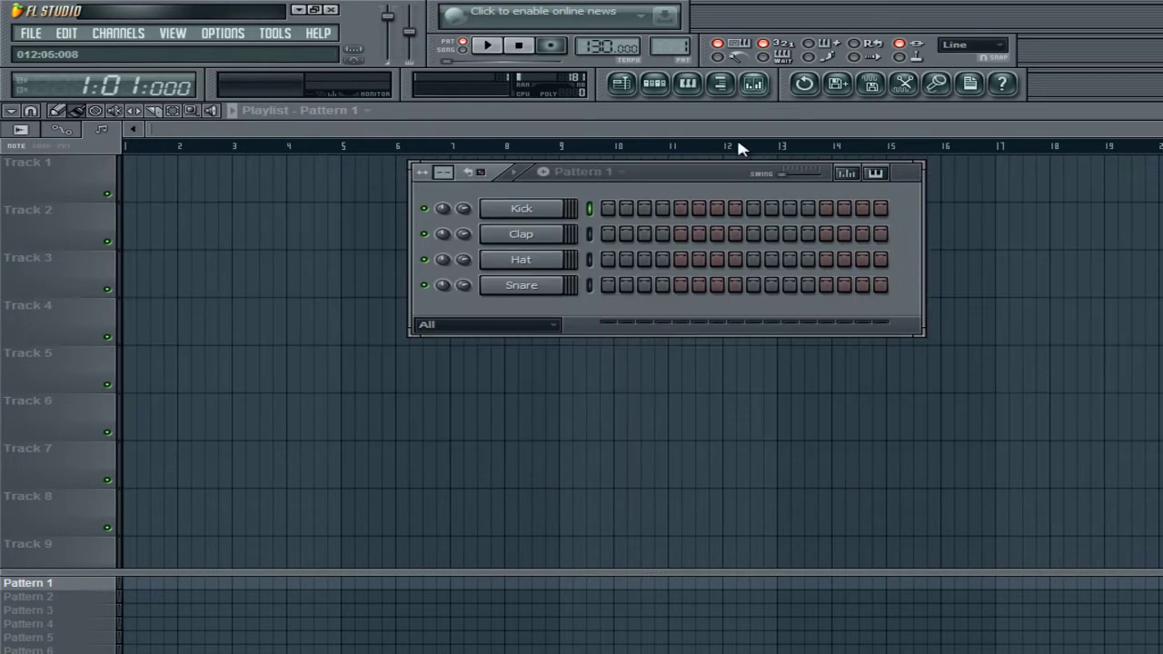
pyautogui.click(753, 87)
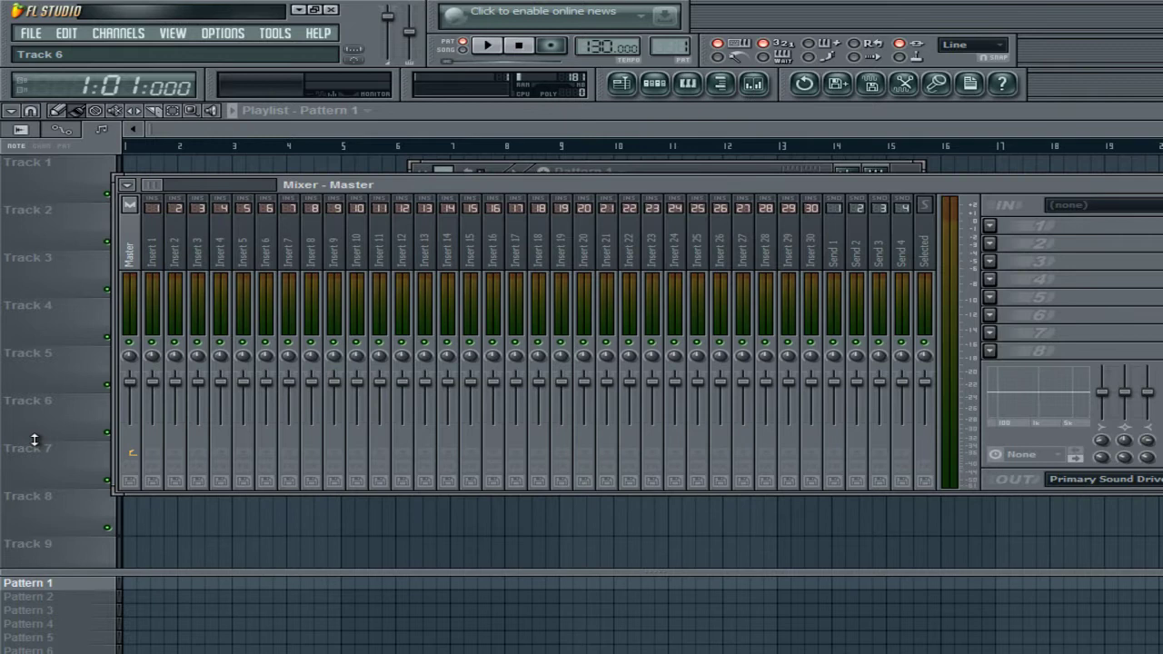
pyautogui.click(249, 259)
pyautogui.click(134, 254)
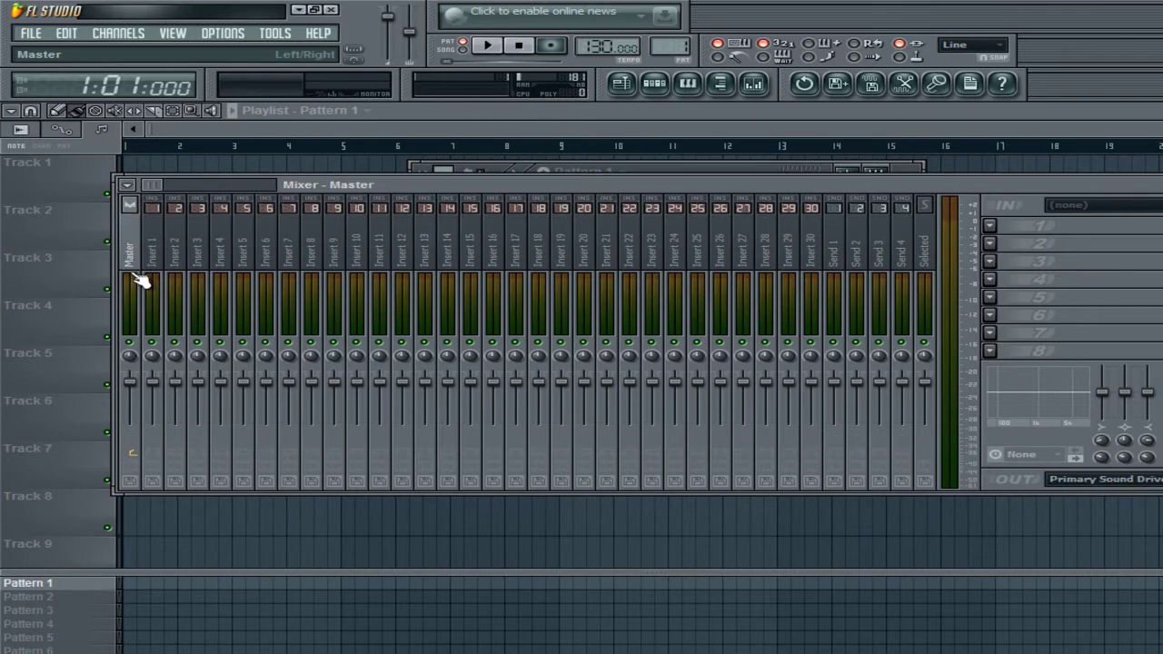
pyautogui.click(991, 351)
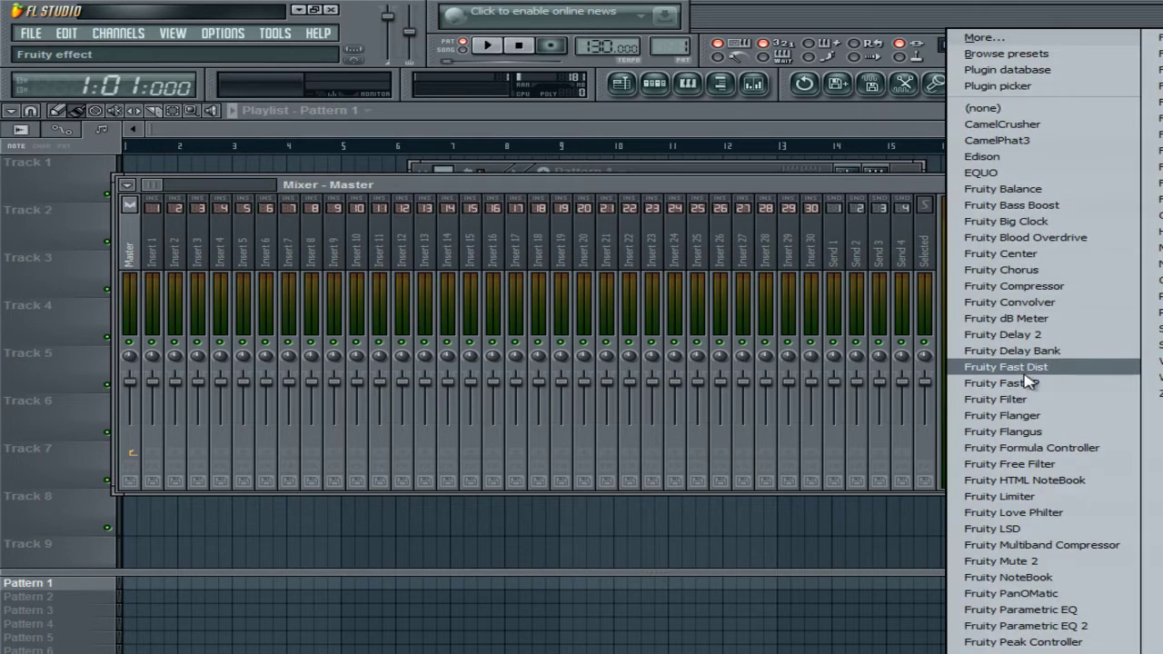
pyautogui.click(1050, 496)
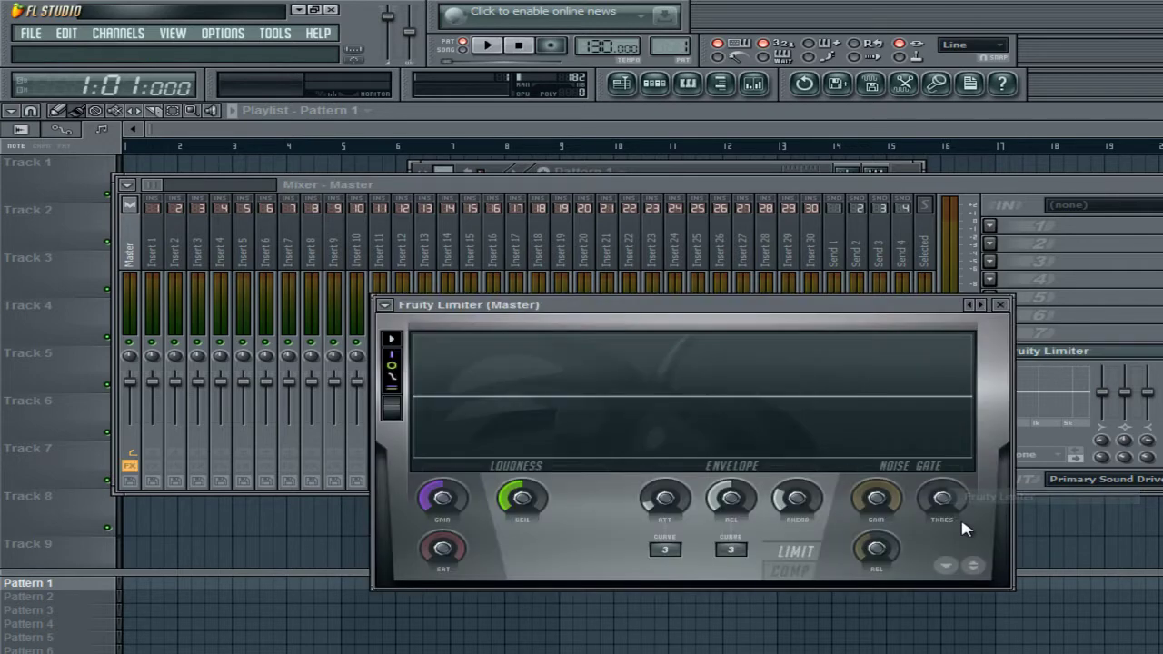
pyautogui.click(1001, 314)
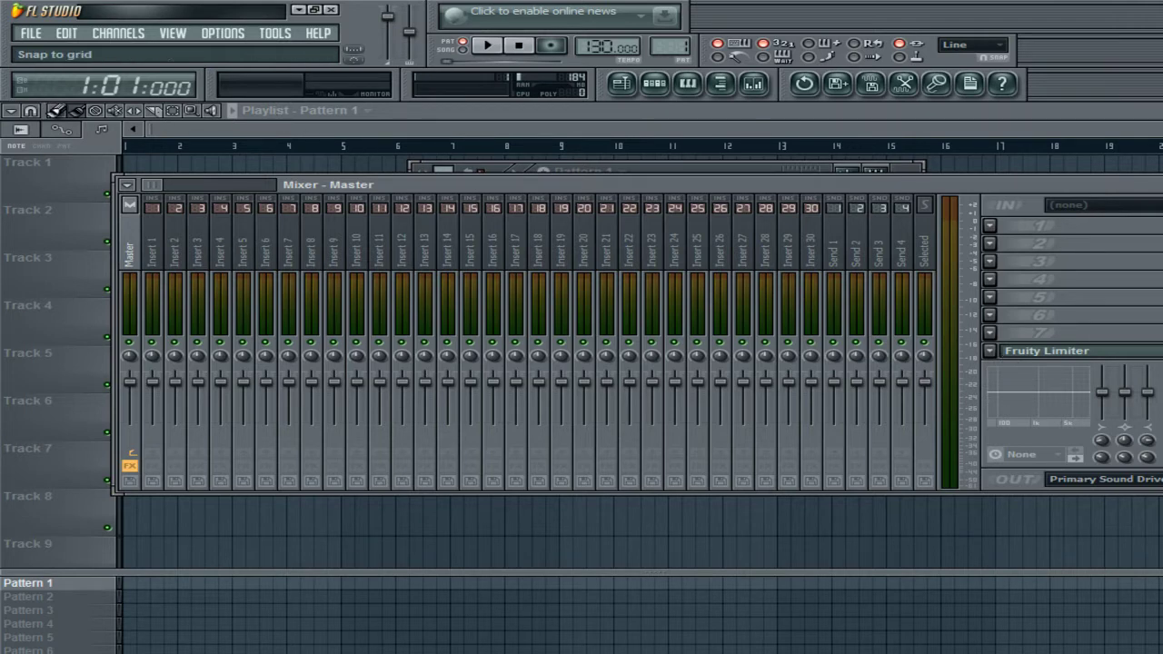
# - Start a new project from the Minimal > Basic template without saving the current changes
pyautogui.click(29, 36)
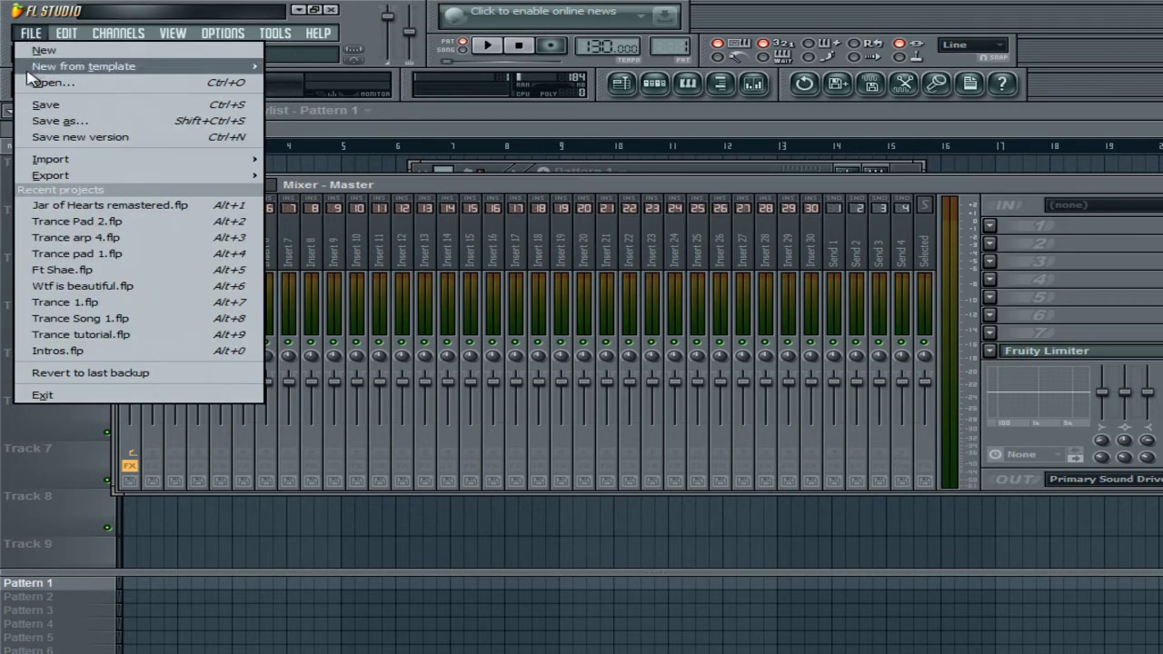
pyautogui.moveTo(36, 71)
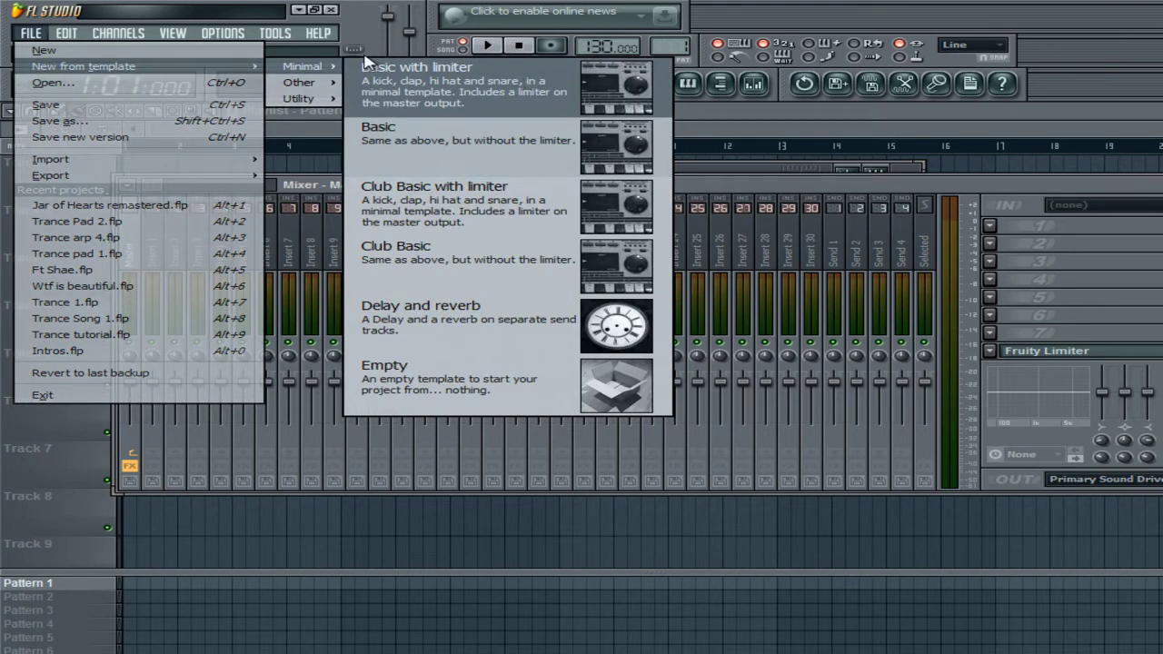
pyautogui.click(390, 141)
pyautogui.click(692, 422)
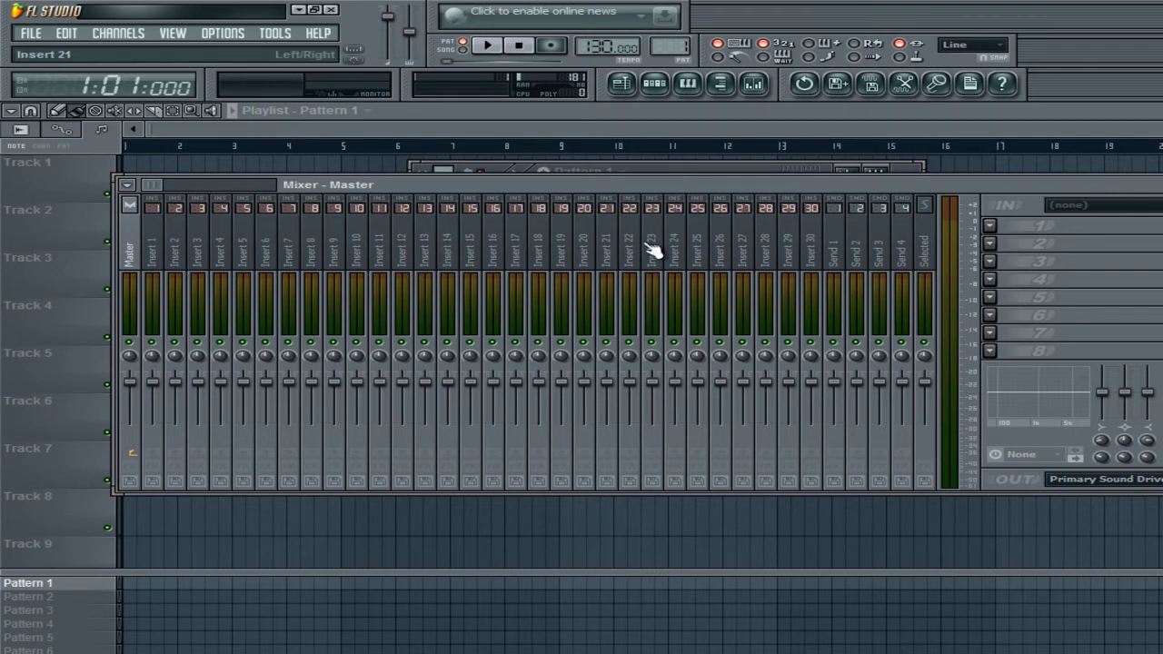
# - Step across several insert tracks, including Insert 1, then return to the Master track
pyautogui.click(525, 263)
pyautogui.click(288, 254)
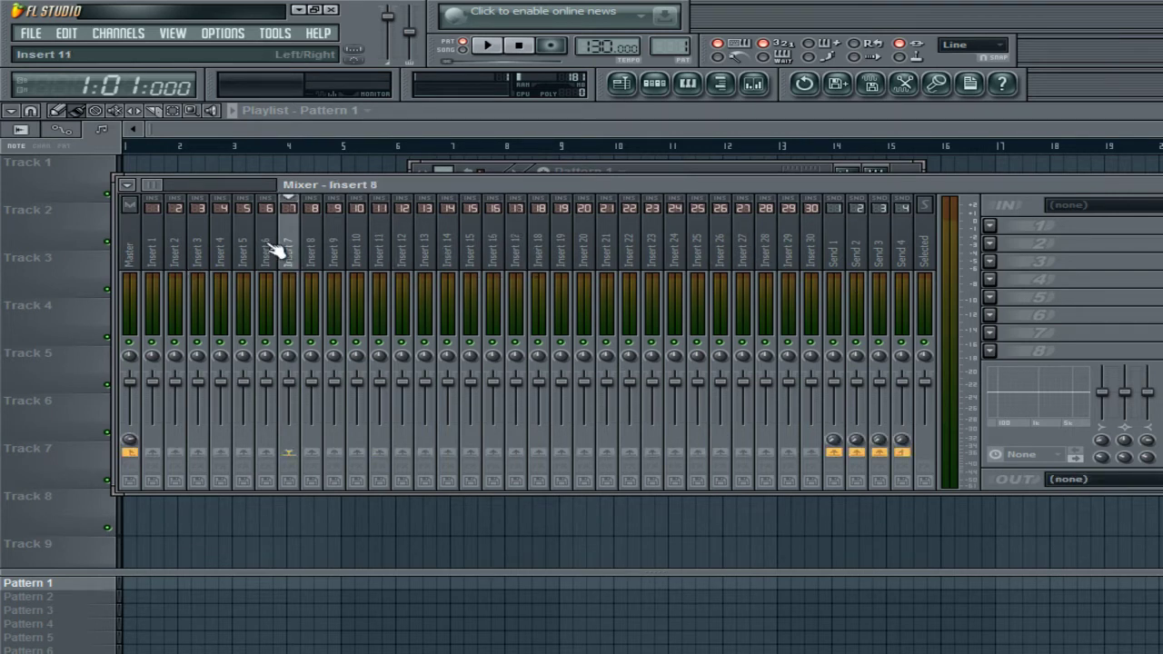
pyautogui.click(243, 254)
pyautogui.click(470, 254)
pyautogui.click(232, 254)
pyautogui.click(152, 254)
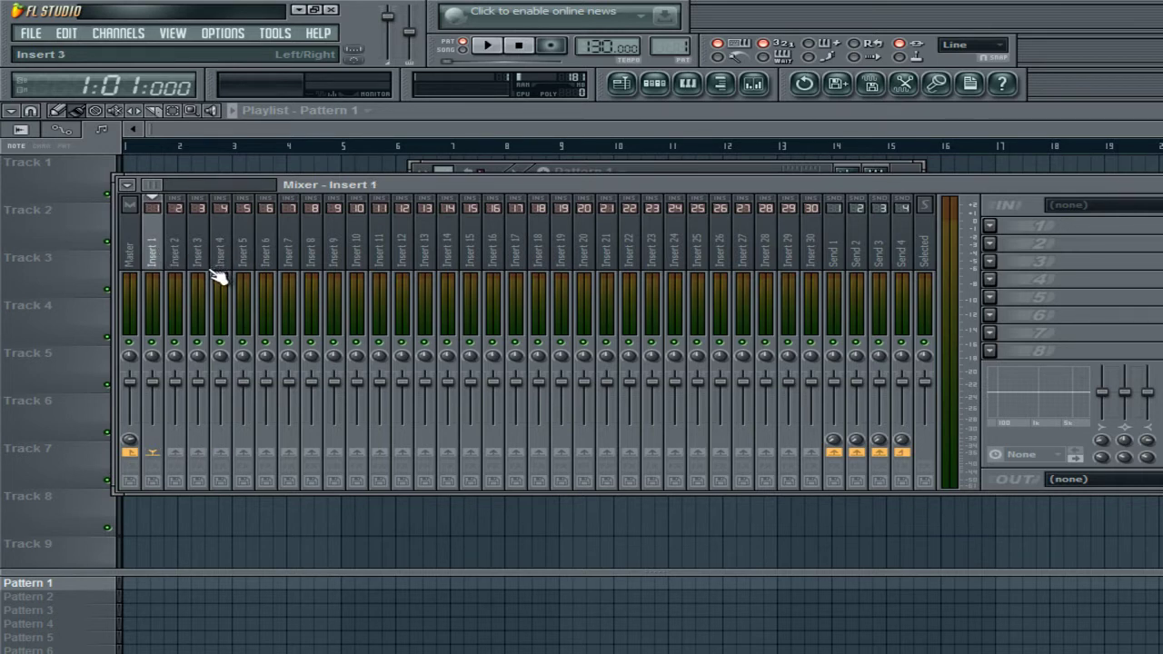
pyautogui.click(130, 255)
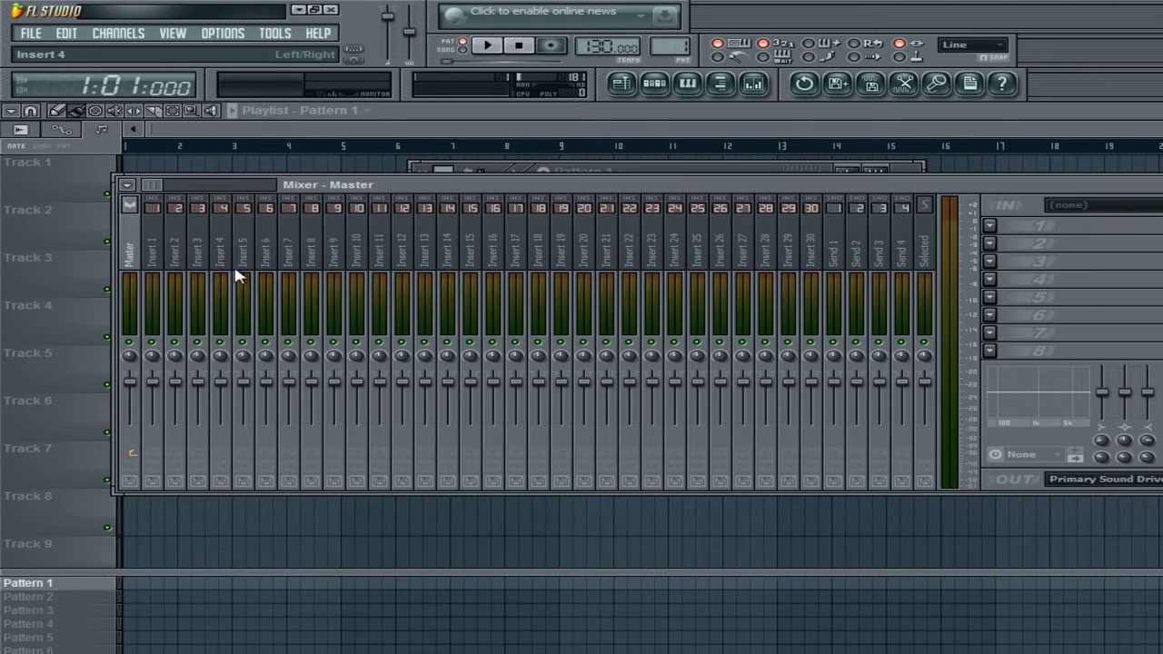
# - Hide the mixer with F9, drag the pattern list taller, then bring the mixer back
pyautogui.press('F9')
pyautogui.moveTo(421, 572); pyautogui.dragTo(427, 421)
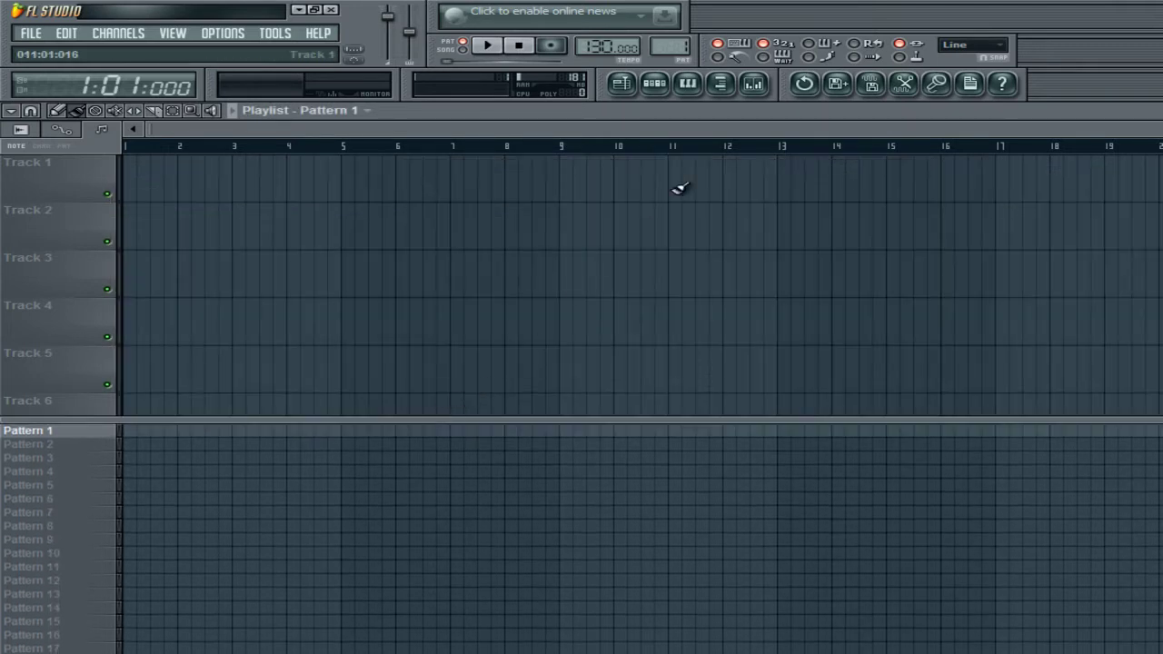
pyautogui.click(759, 85)
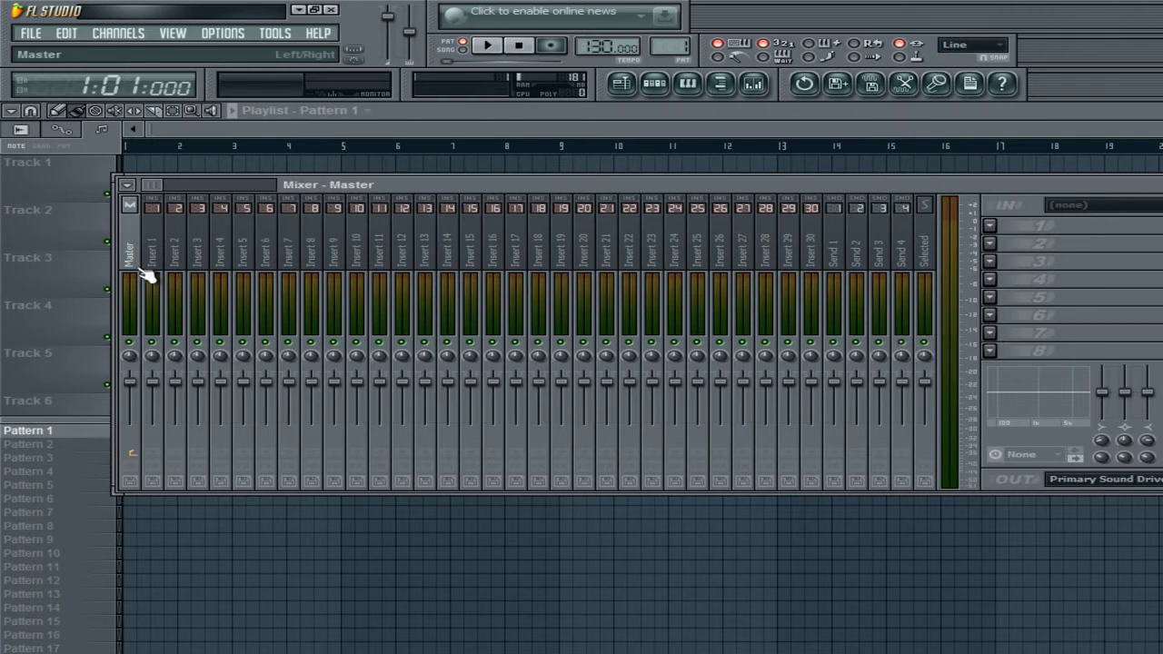
# - Move the mixer window lower-right and select Insert 1, then Insert 30
pyautogui.moveTo(389, 195); pyautogui.dragTo(431, 205)
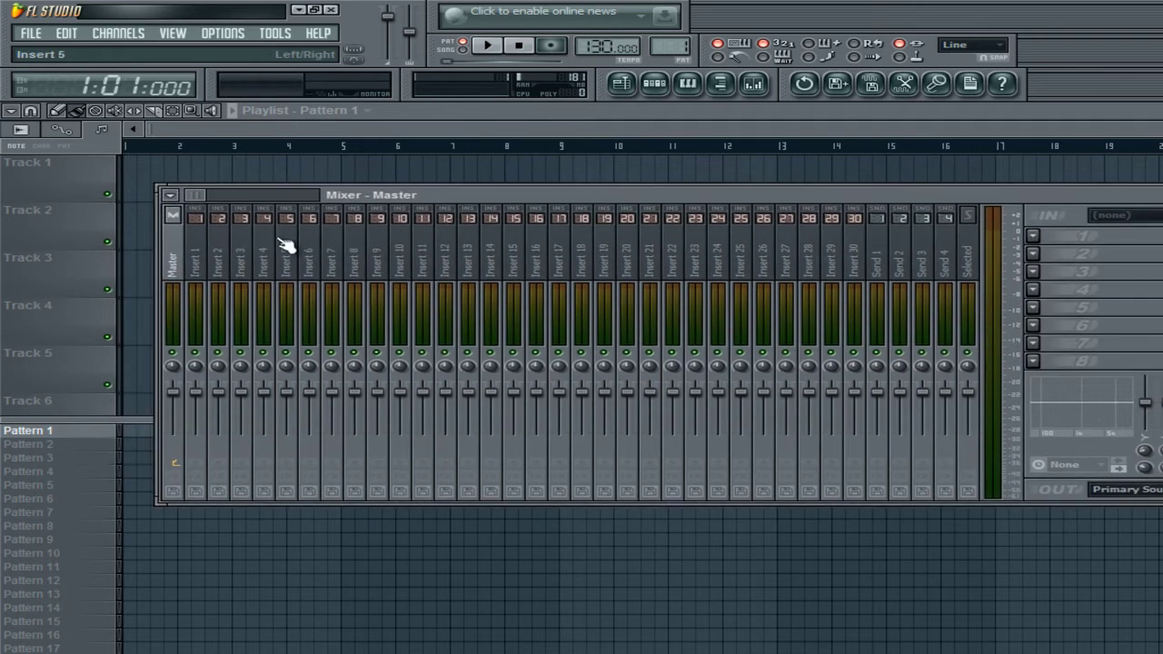
pyautogui.click(205, 273)
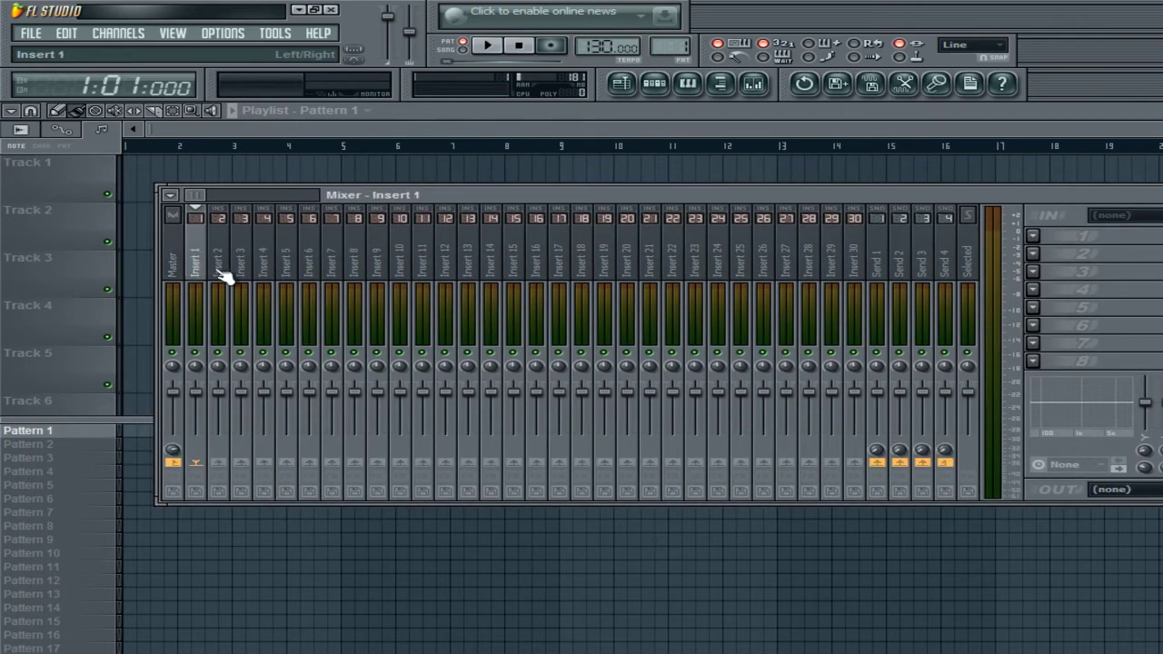
pyautogui.click(854, 271)
# - Turn on waveform display and wide tracks from the mixer's View menu
pyautogui.click(170, 195)
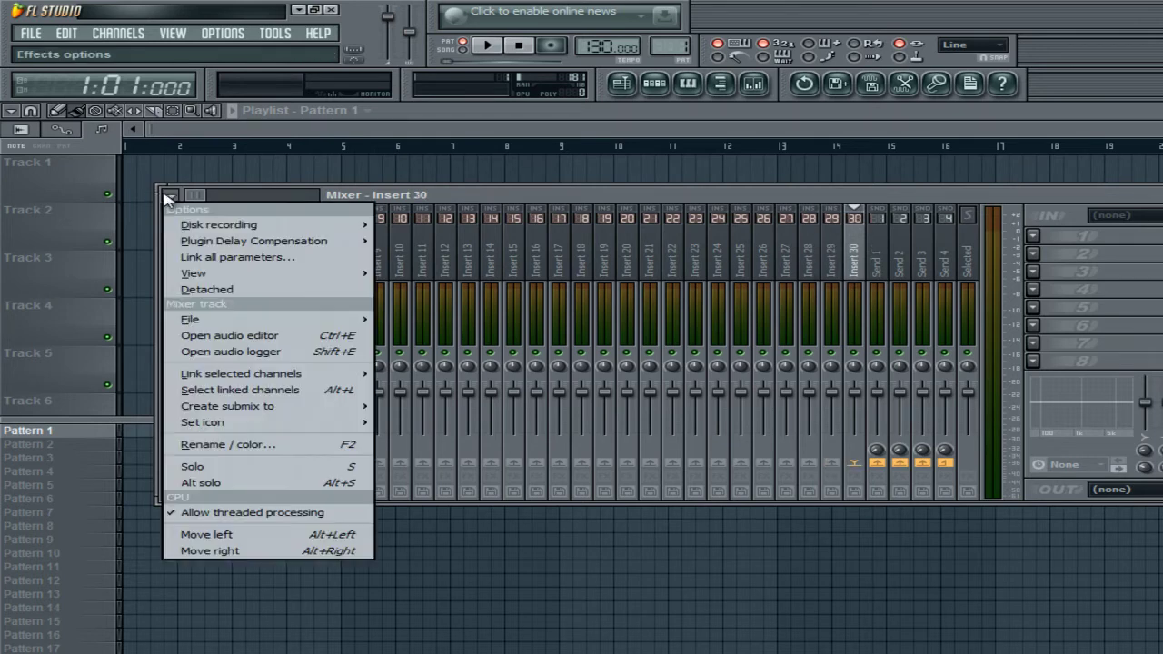
pyautogui.moveTo(225, 275)
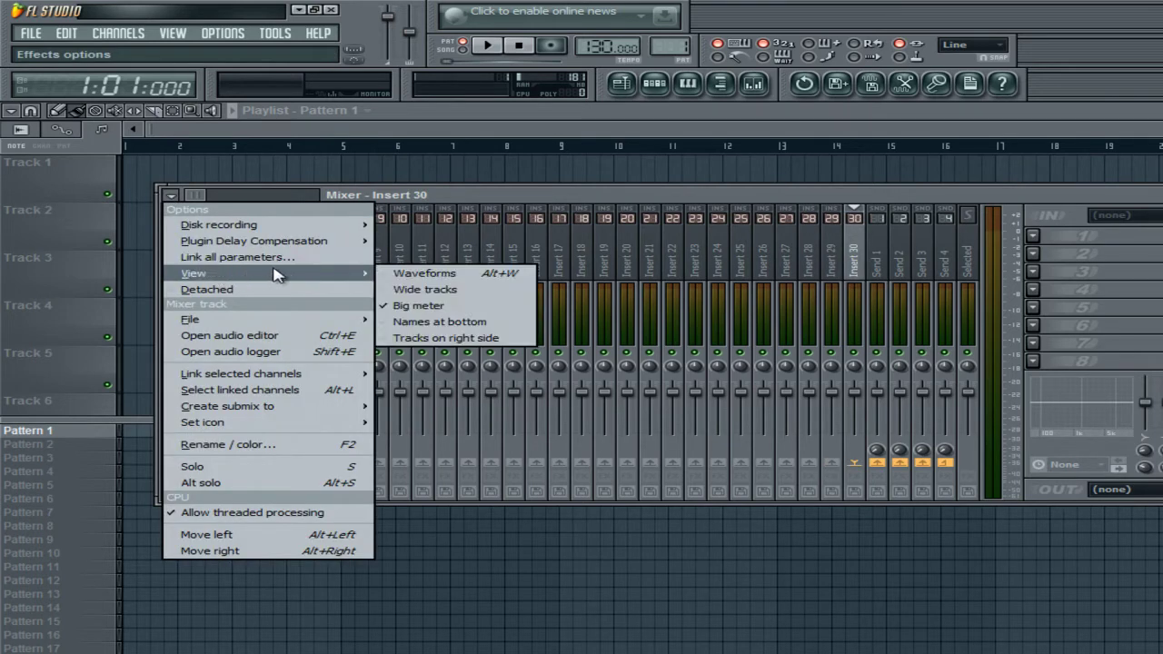
pyautogui.click(424, 272)
pyautogui.click(170, 194)
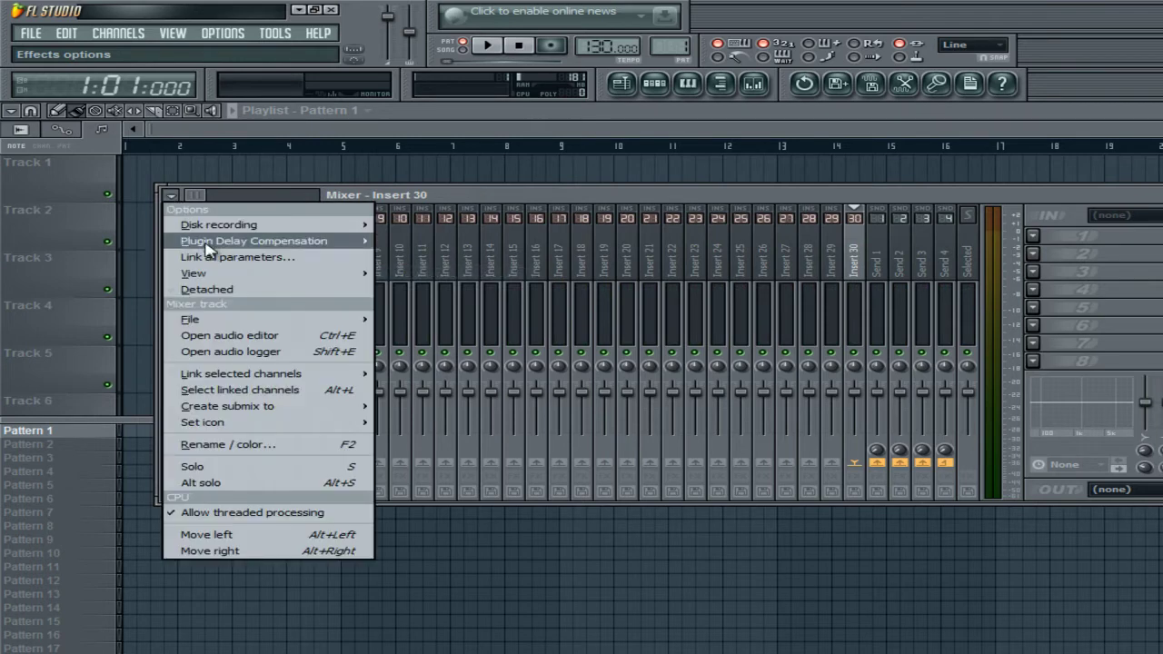
pyautogui.moveTo(209, 273)
pyautogui.click(421, 287)
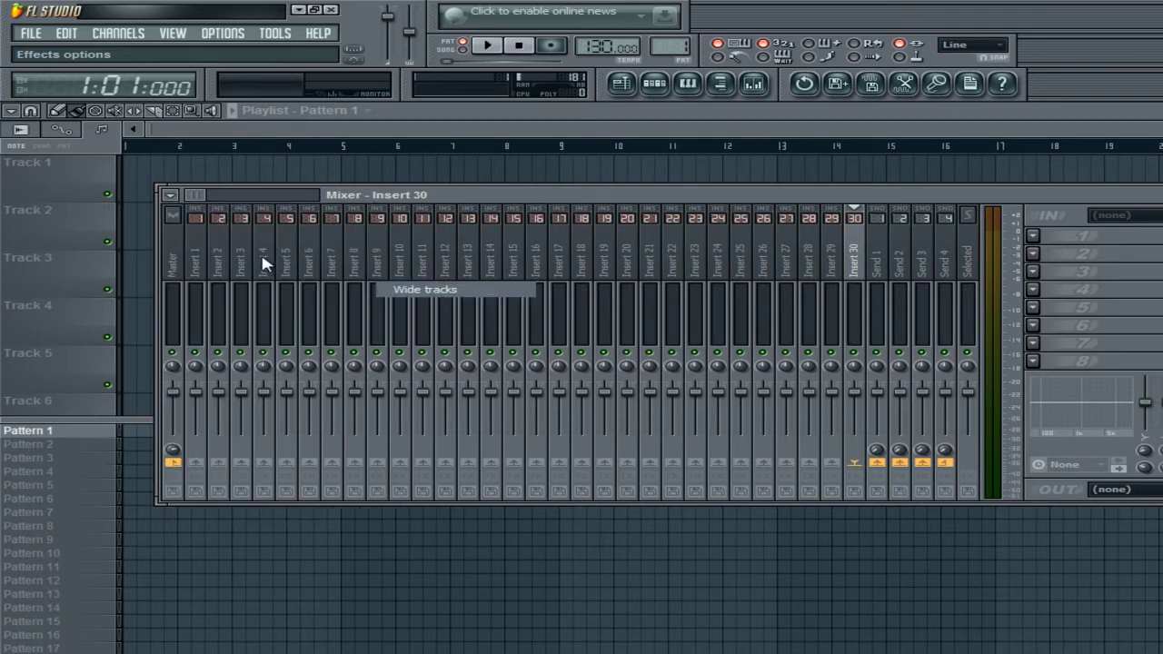
# - Turn Wide tracks off so the mixer returns to narrow tracks
pyautogui.click(170, 194)
pyautogui.moveTo(321, 284)
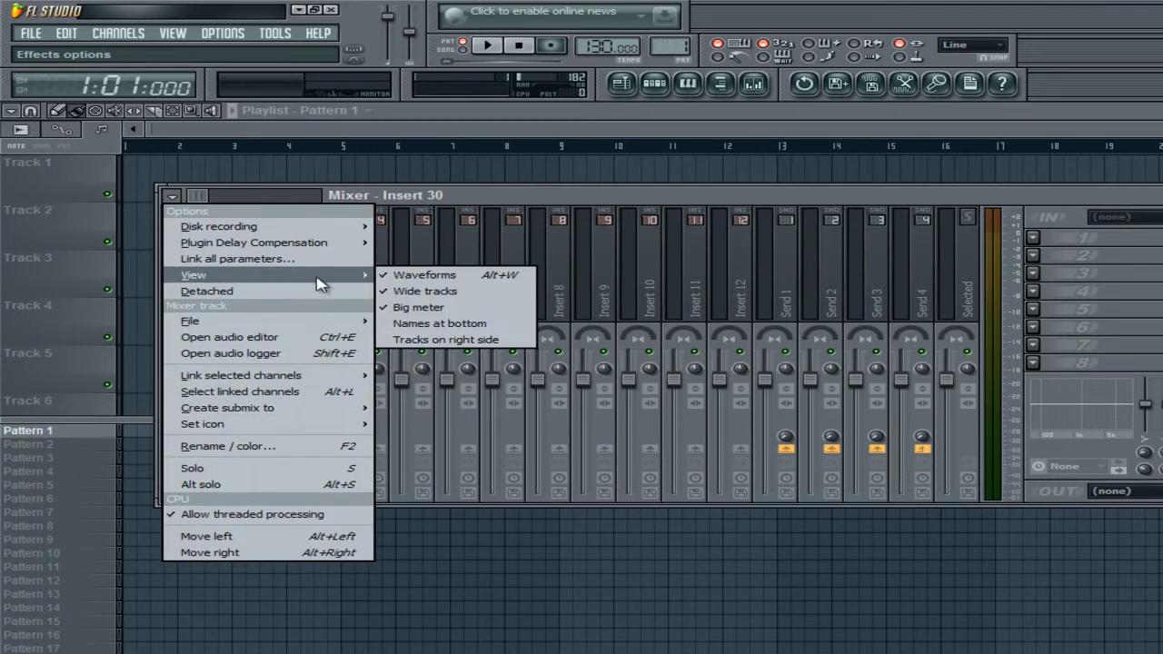
pyautogui.click(413, 290)
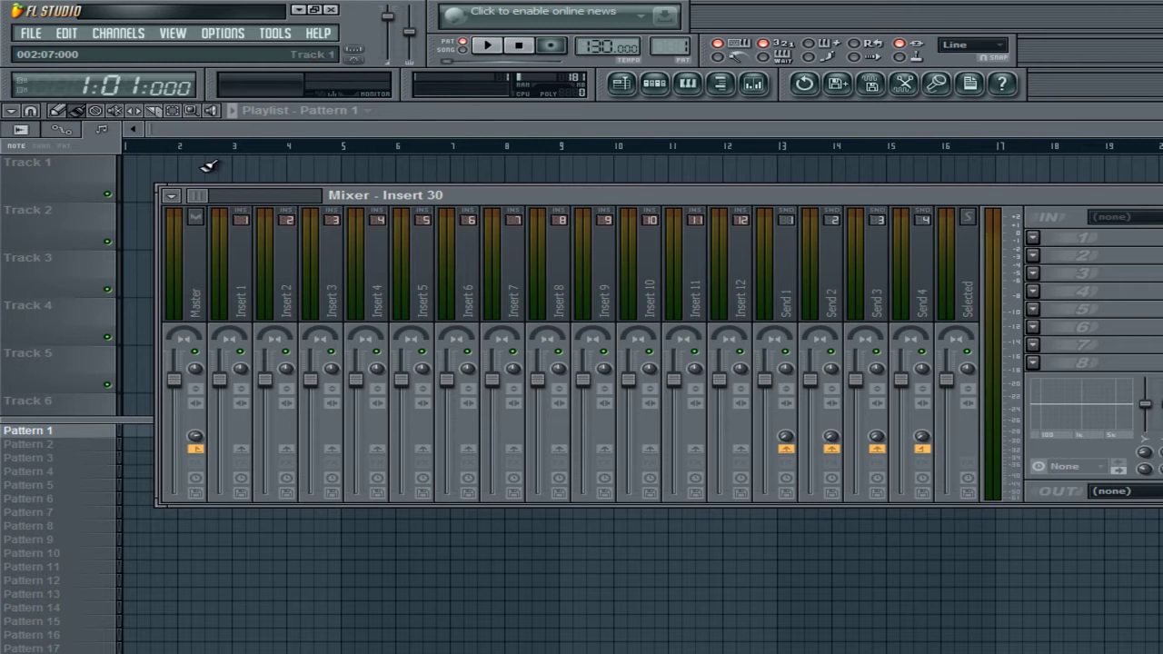
pyautogui.click(171, 196)
pyautogui.moveTo(233, 279)
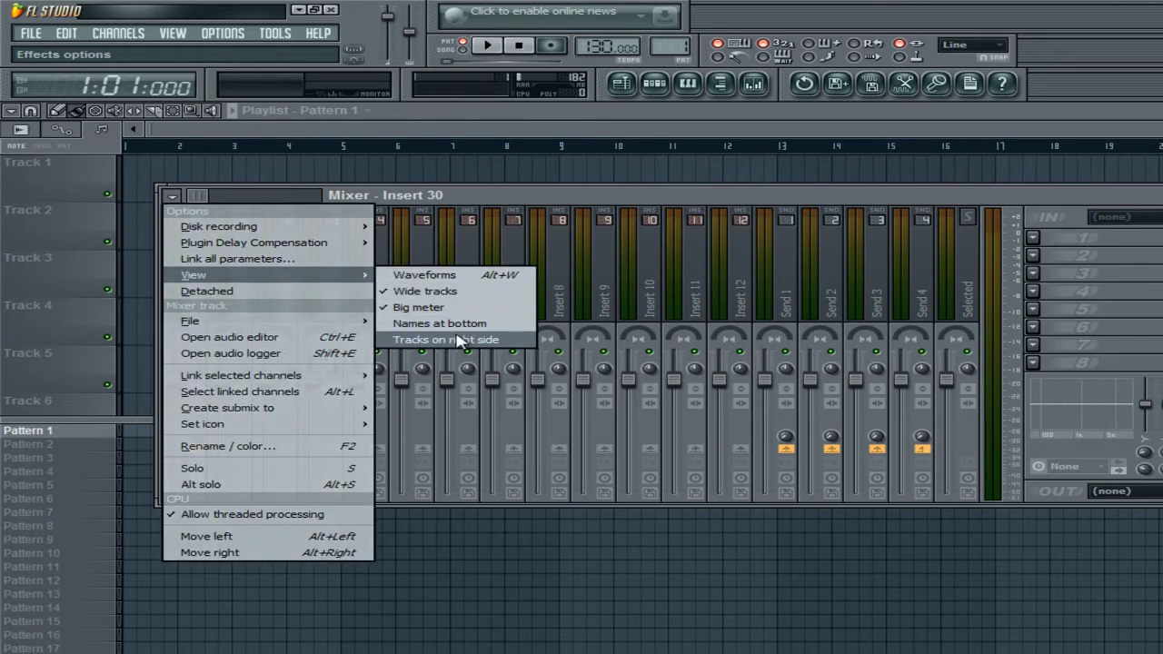
pyautogui.click(464, 291)
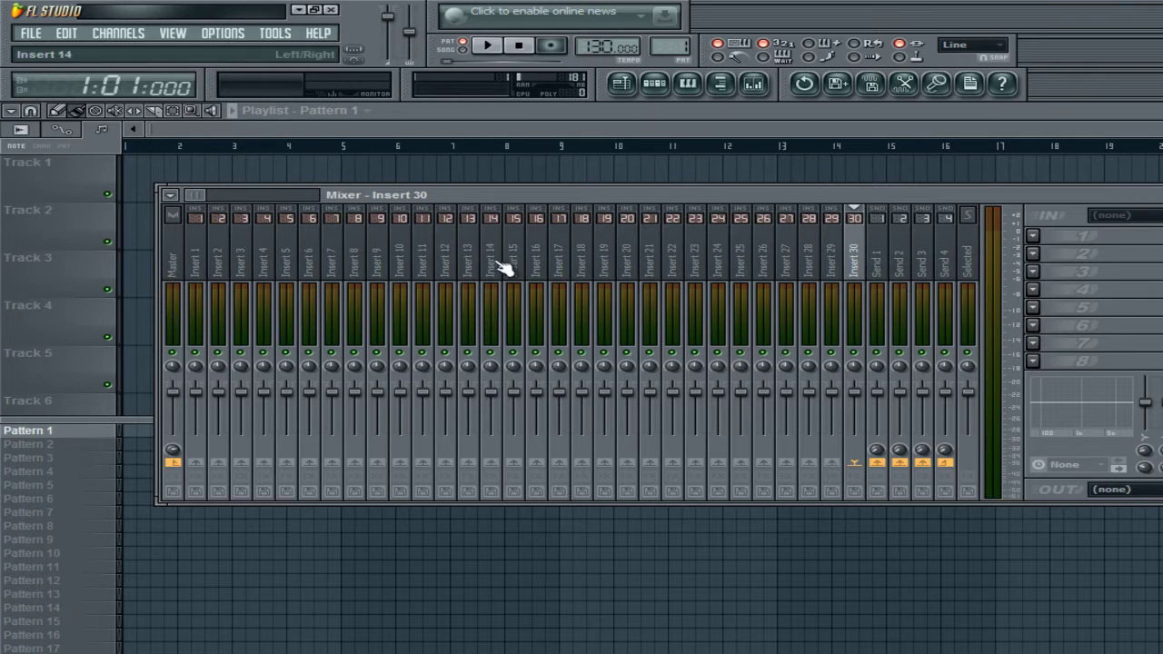
# - Move the step sequencer window right and down, then check the Kick channel's settings
pyautogui.moveTo(572, 268); pyautogui.dragTo(209, 272)
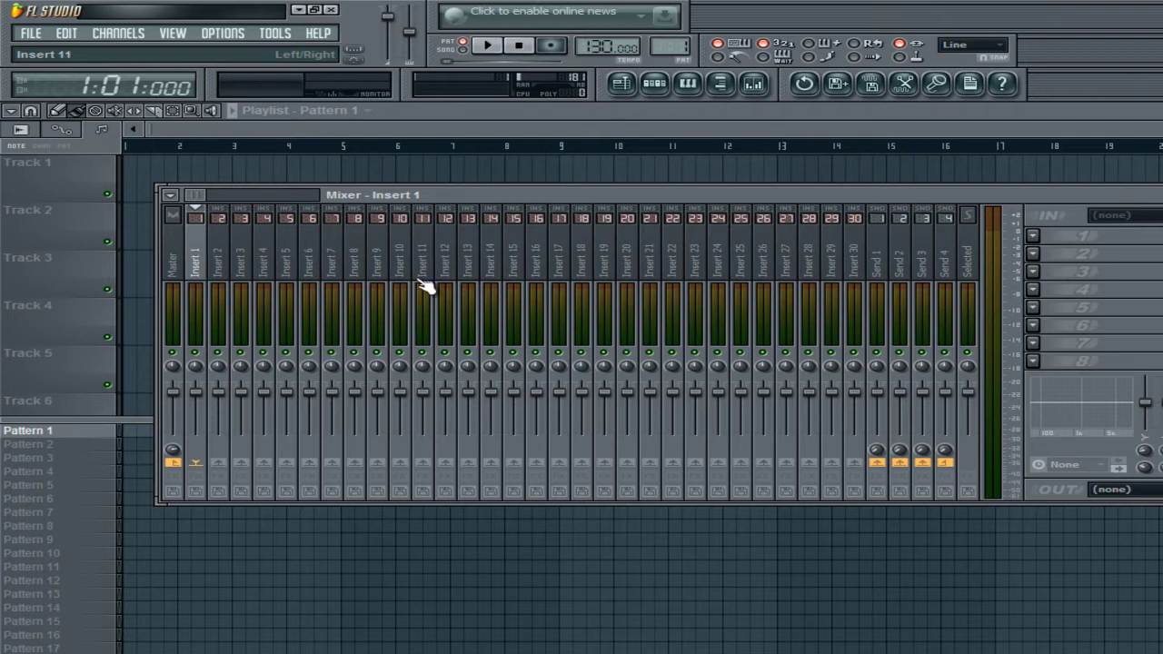
pyautogui.click(654, 83)
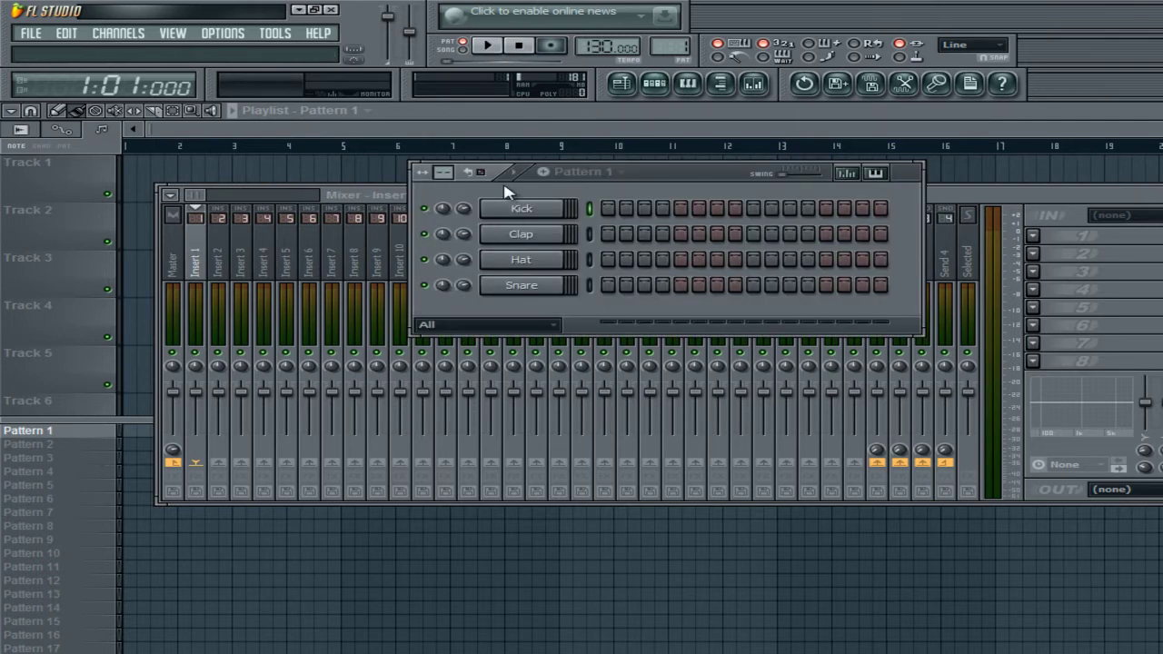
pyautogui.moveTo(681, 185); pyautogui.dragTo(811, 202)
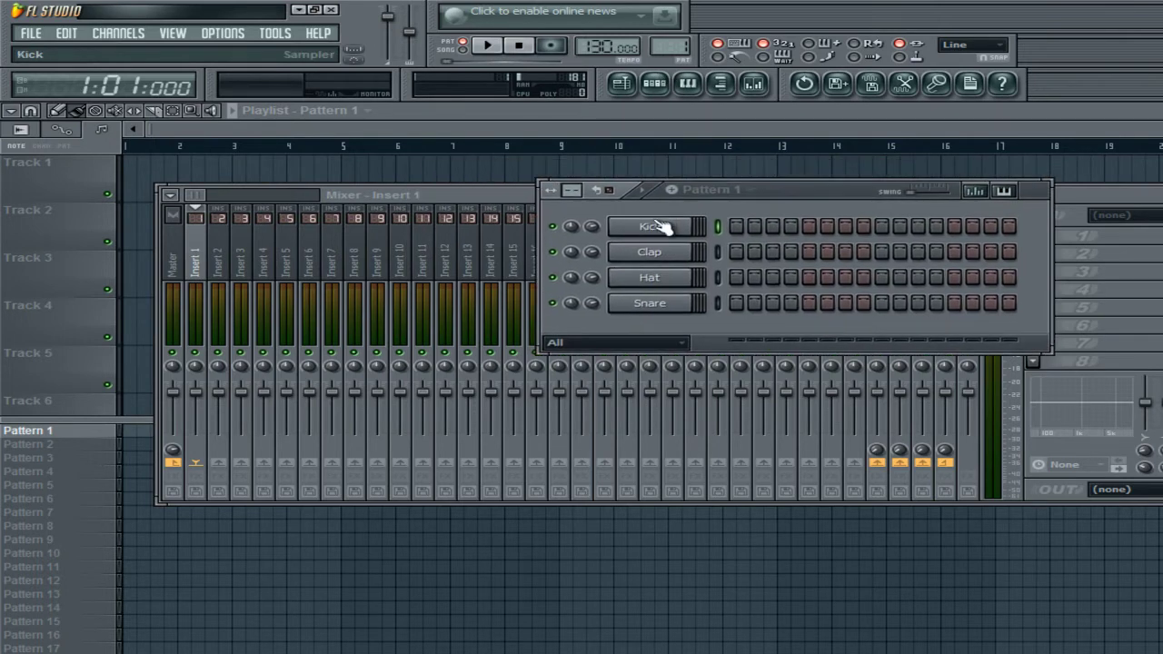
pyautogui.click(666, 228)
pyautogui.click(779, 163)
# - Open and dismiss the Insert 11 track menu, then bring the mixer back with Insert 1 selected
pyautogui.click(427, 260)
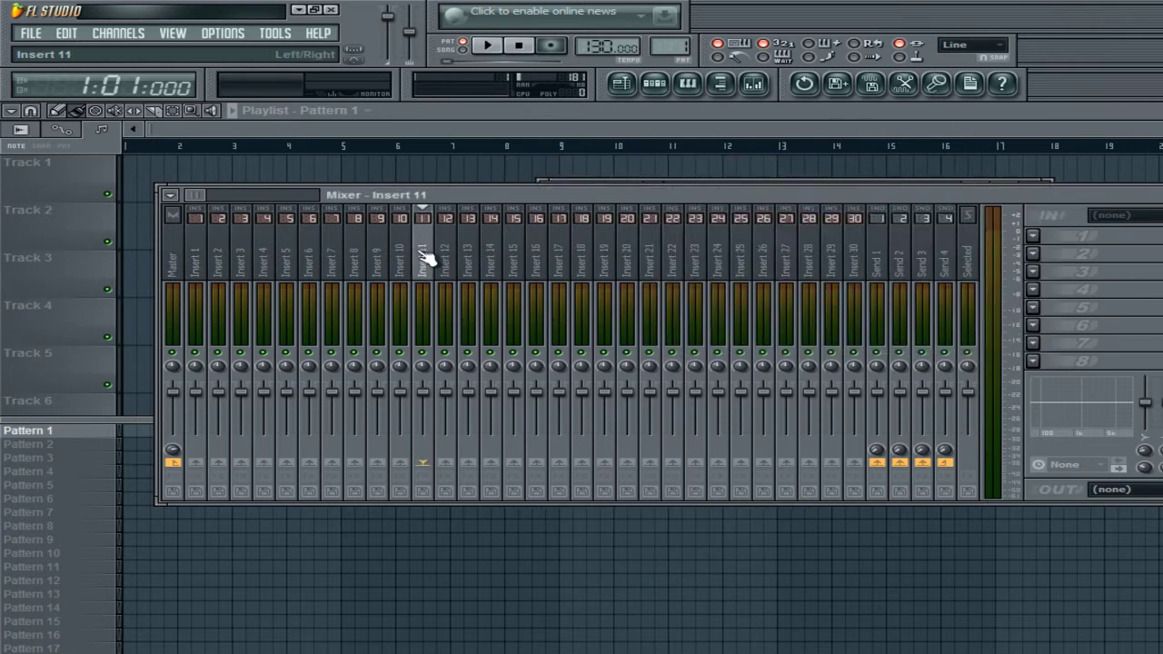
pyautogui.rightClick(428, 260)
pyautogui.moveTo(600, 267)
pyautogui.click(699, 267)
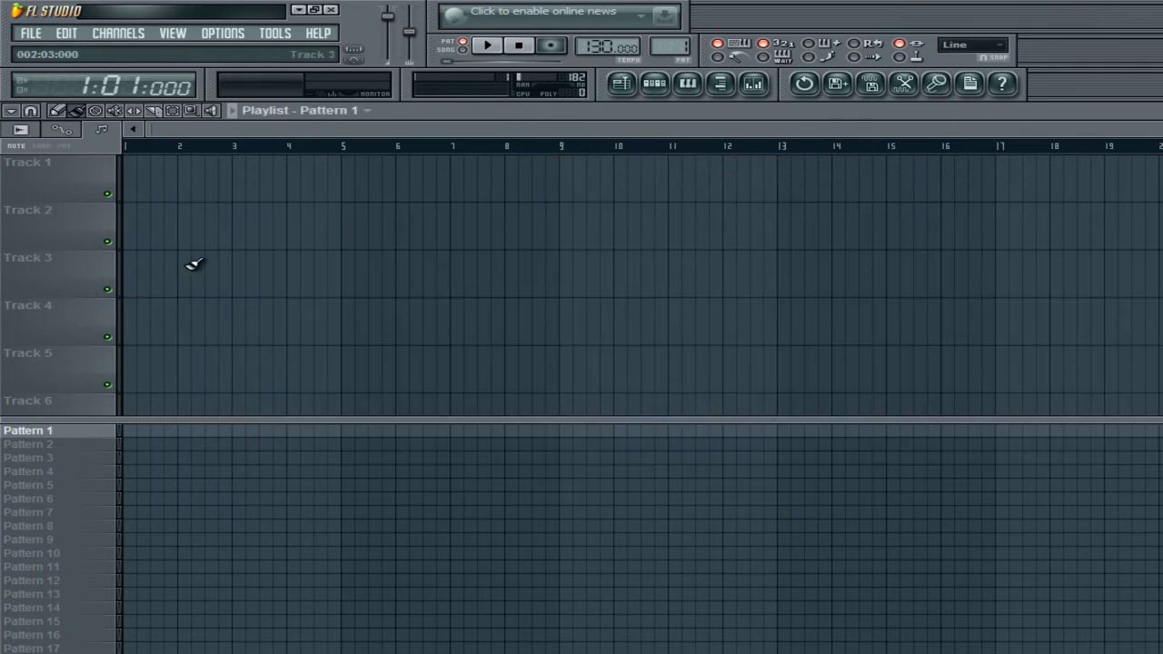
pyautogui.click(753, 83)
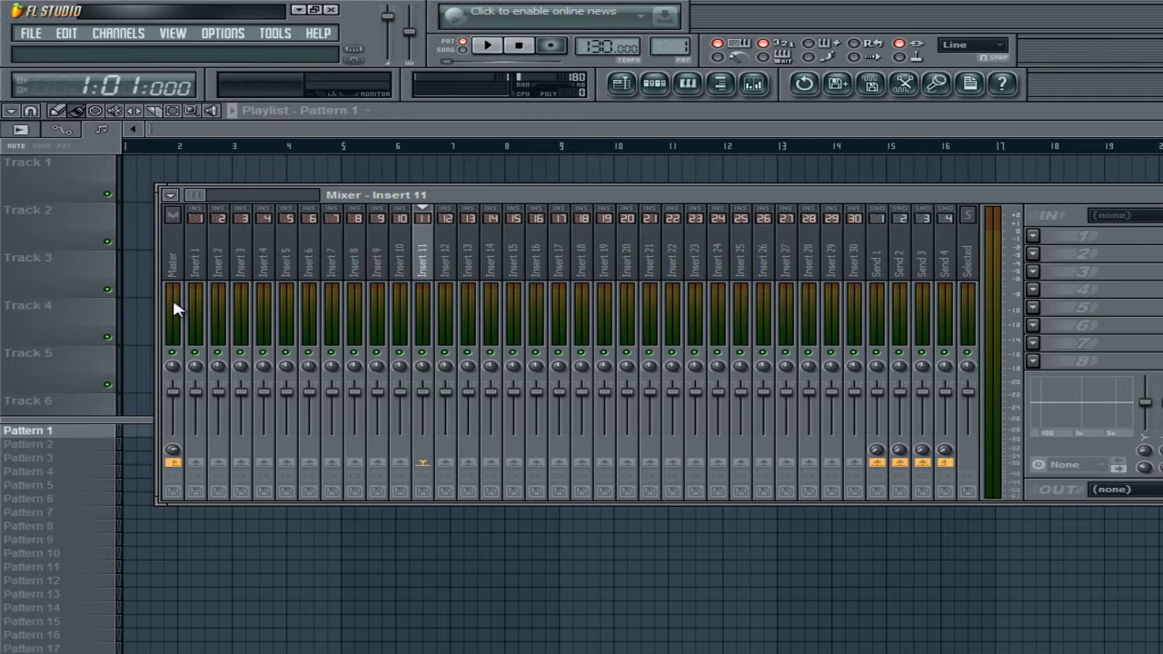
pyautogui.click(196, 272)
# - Select the Kick channel and link it to mixer insert 10, naming that track Kick
pyautogui.click(659, 85)
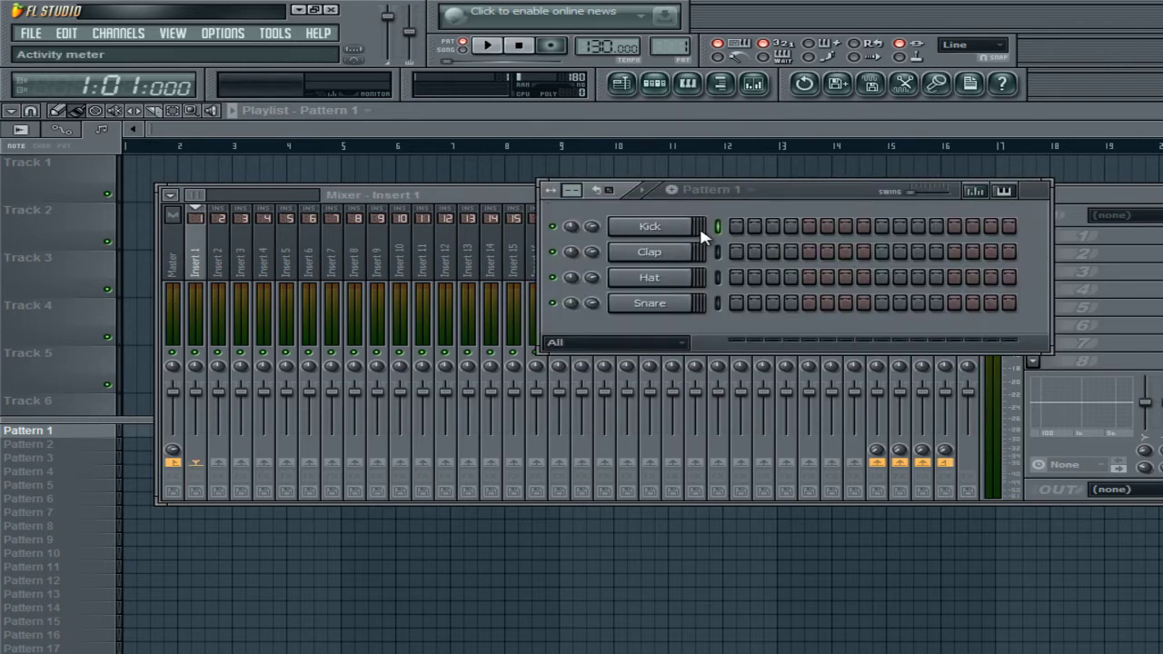
pyautogui.click(649, 227)
pyautogui.click(783, 165)
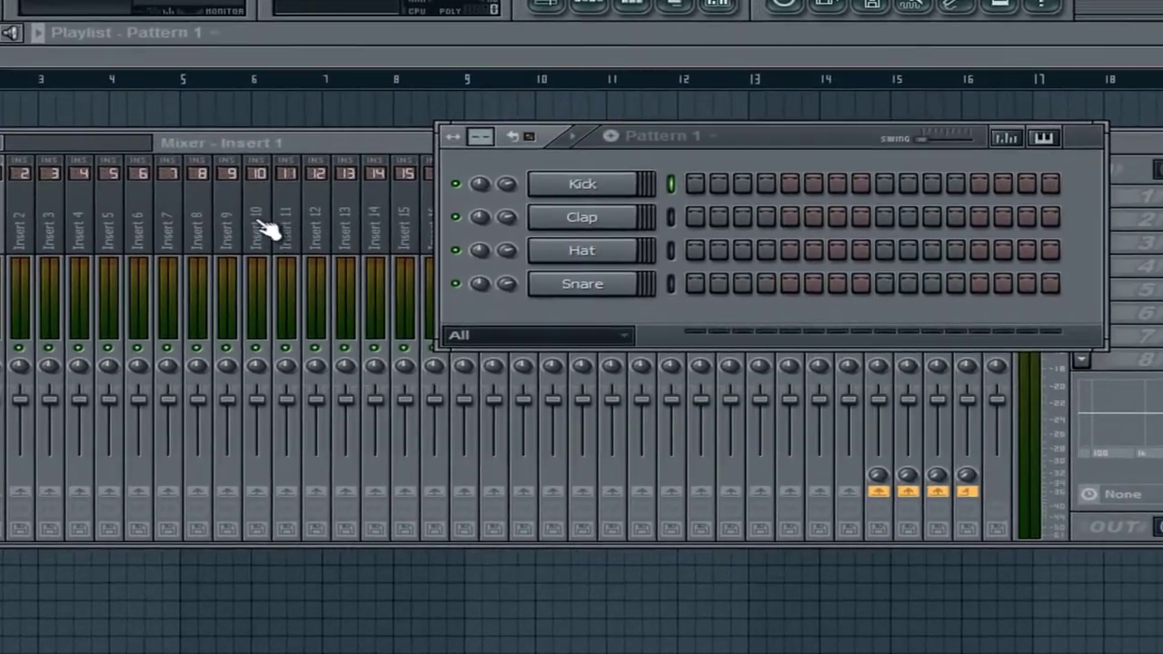
pyautogui.rightClick(373, 243)
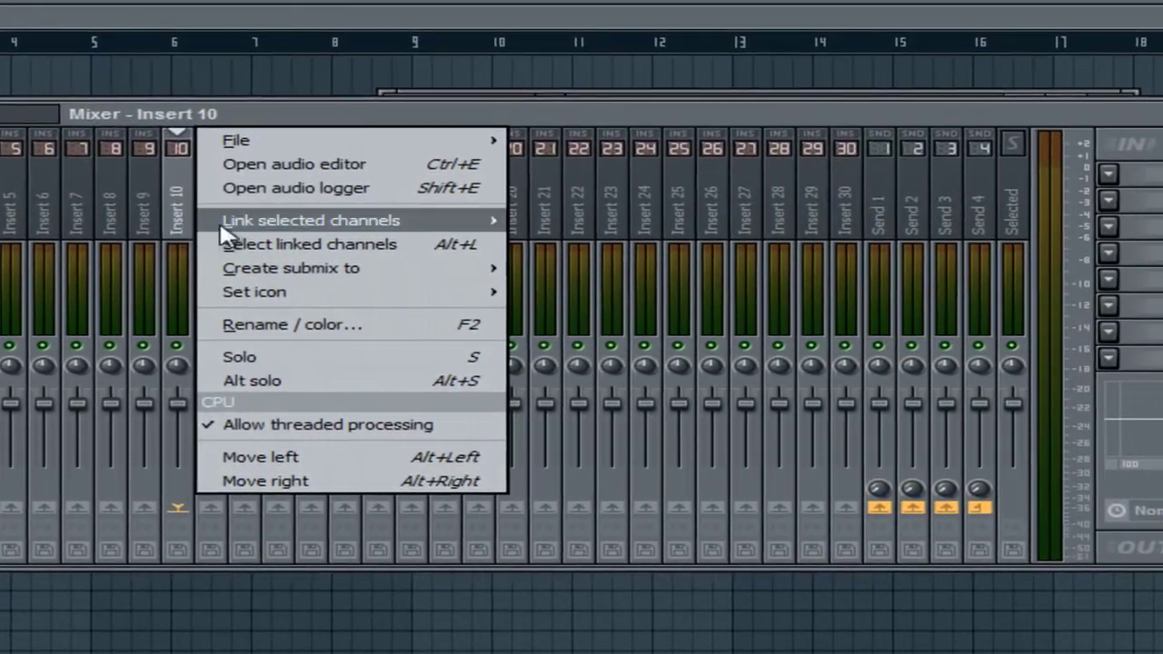
pyautogui.rightClick(156, 227)
pyautogui.rightClick(179, 207)
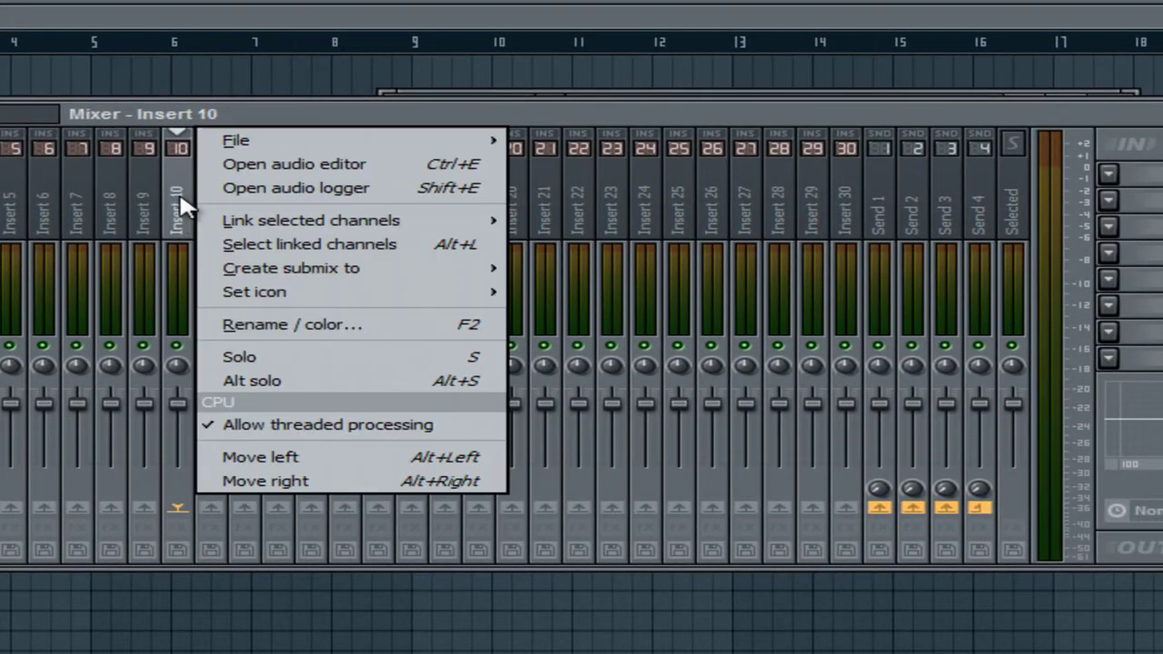
pyautogui.moveTo(247, 226)
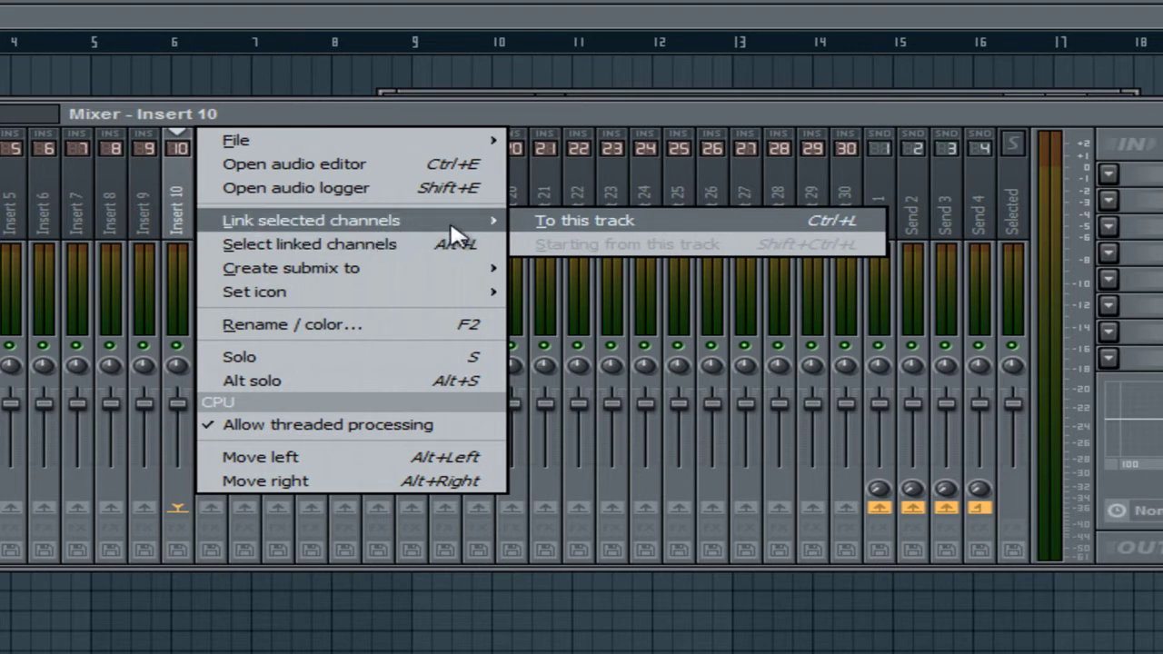
pyautogui.click(561, 223)
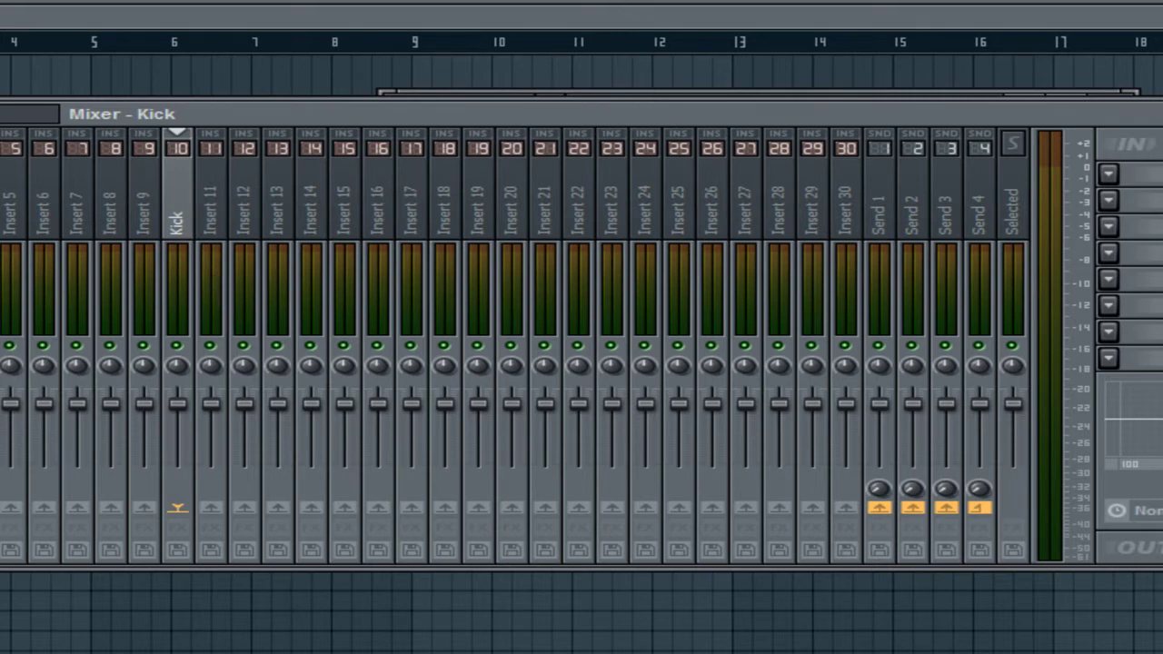
pyautogui.press('F6')
# - Open and close the pattern list and the Kick channel settings
pyautogui.click(631, 106)
pyautogui.click(551, 164)
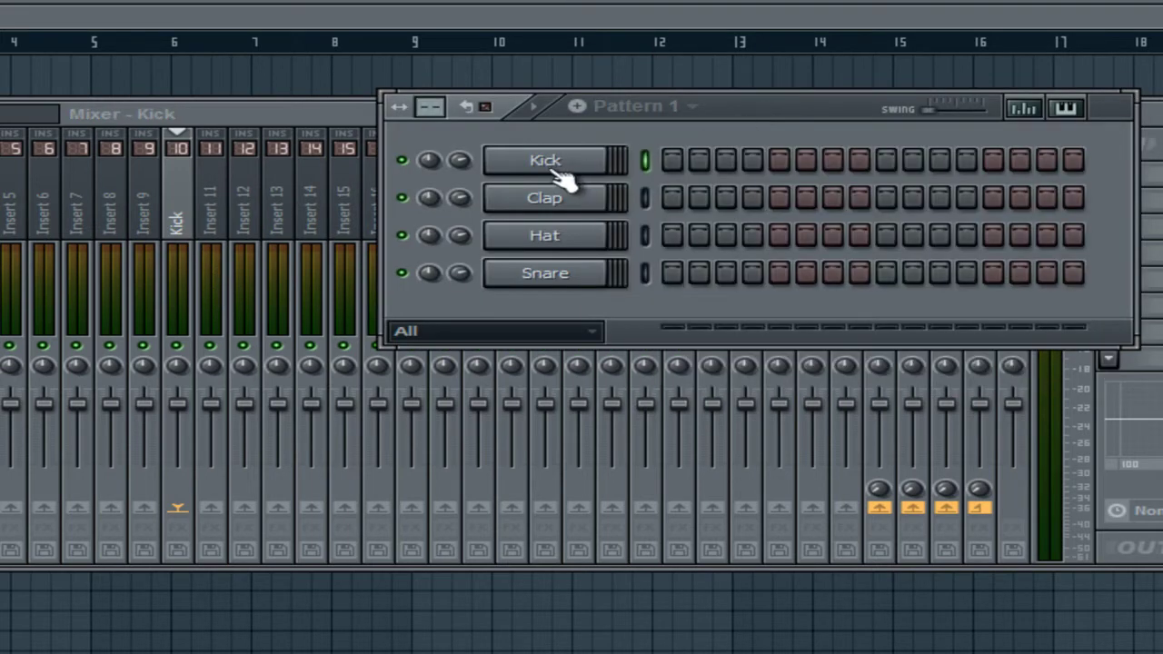
pyautogui.click(551, 164)
pyautogui.click(734, 102)
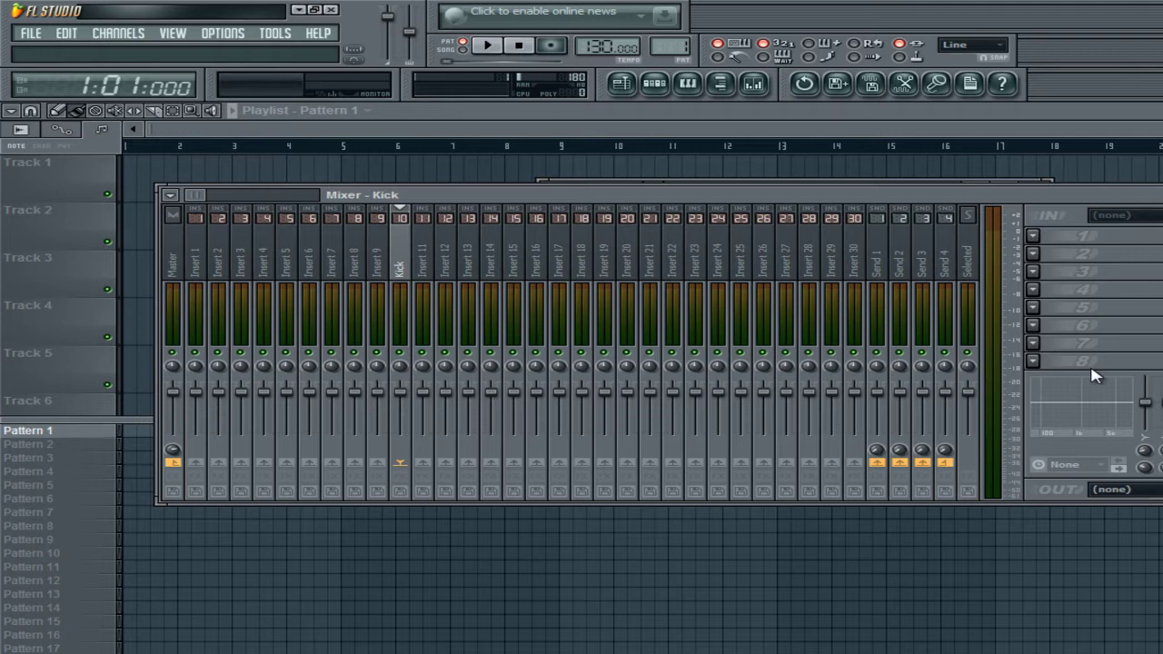
# - Enable Kick steps 1, 5, 9 and 13 in Pattern 1 and start playback
pyautogui.click(686, 84)
pyautogui.click(737, 228)
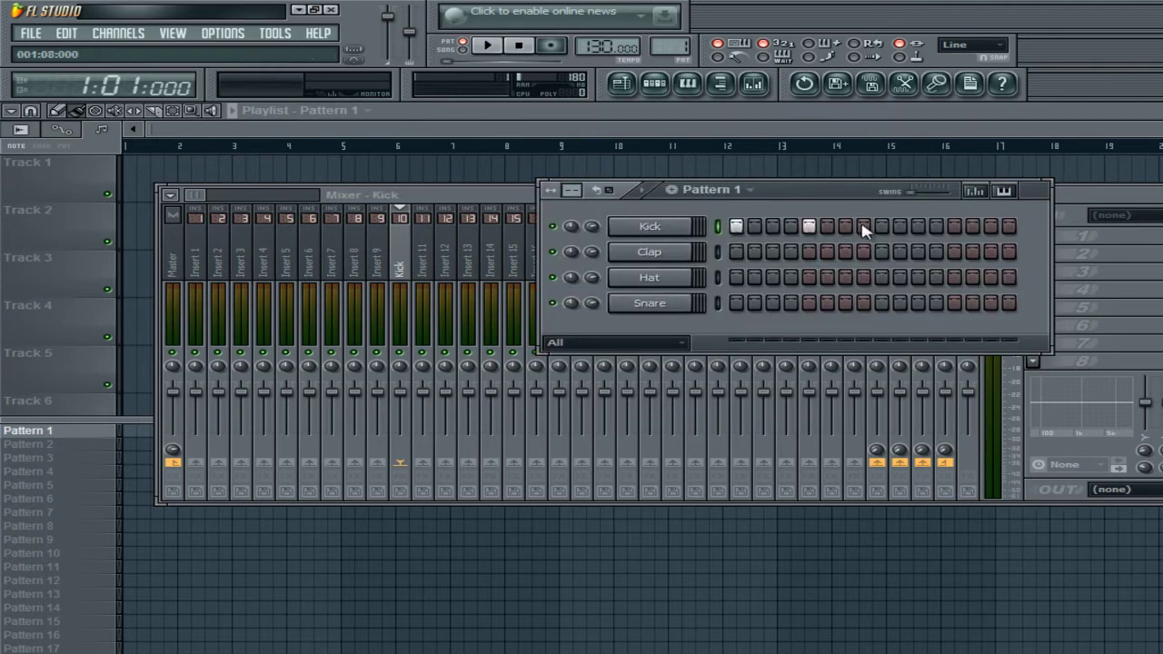
pyautogui.click(487, 45)
# - Stop playback, close the step sequencer, and show the plugin list for Kick's effect slot 1
pyautogui.press('F6')
pyautogui.click(518, 46)
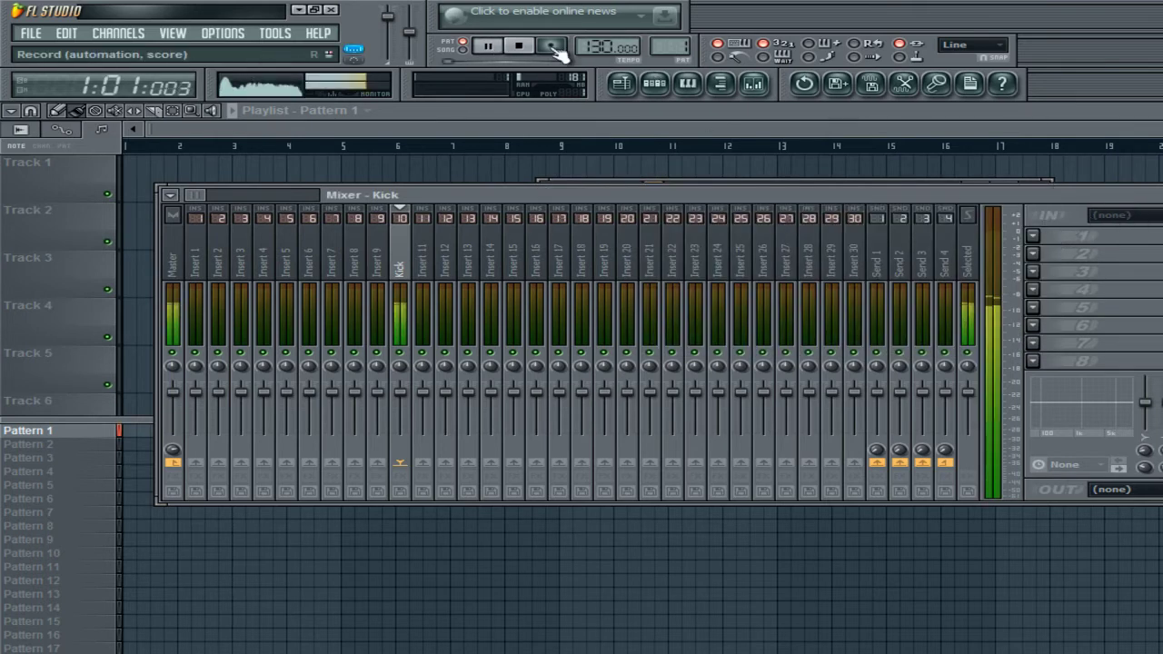
pyautogui.click(1033, 236)
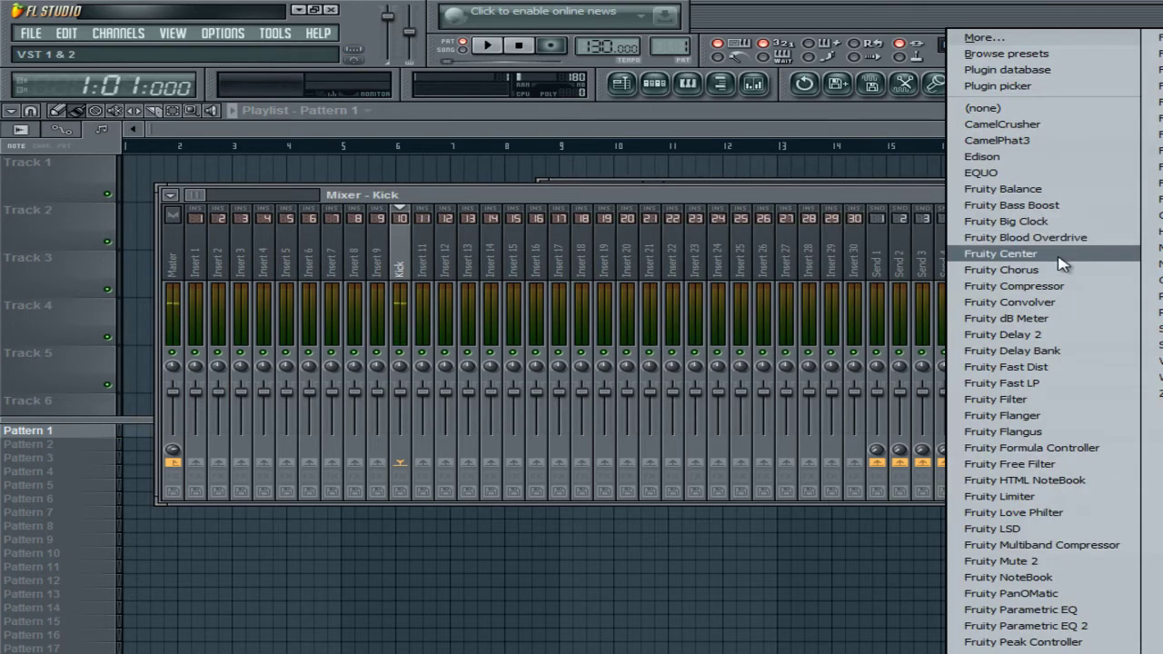
pyautogui.click(936, 208)
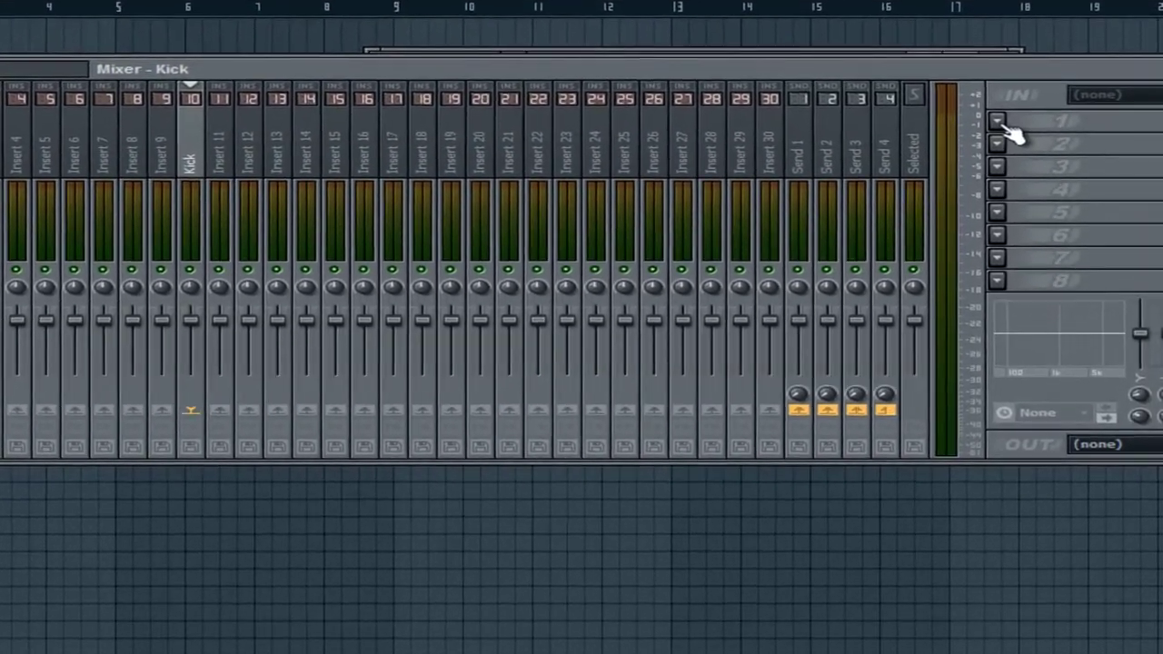
pyautogui.click(1035, 233)
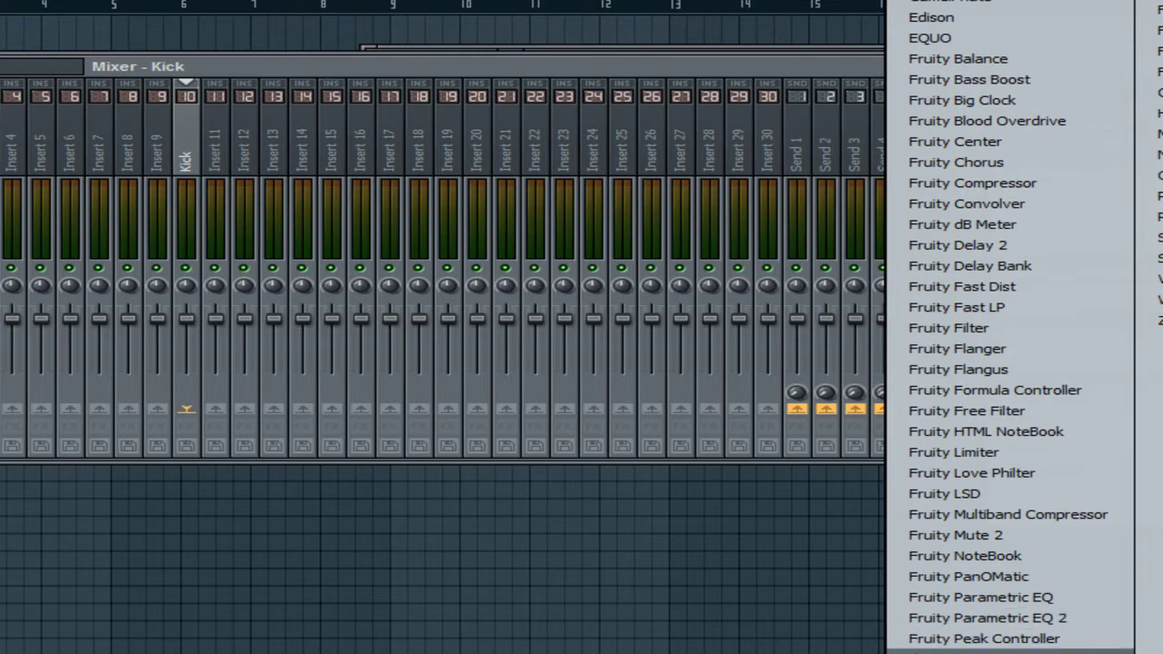
# - Load Fruity Parametric EQ 2 into Kick's slot 1 and boost or cut its seven bands
pyautogui.click(1045, 618)
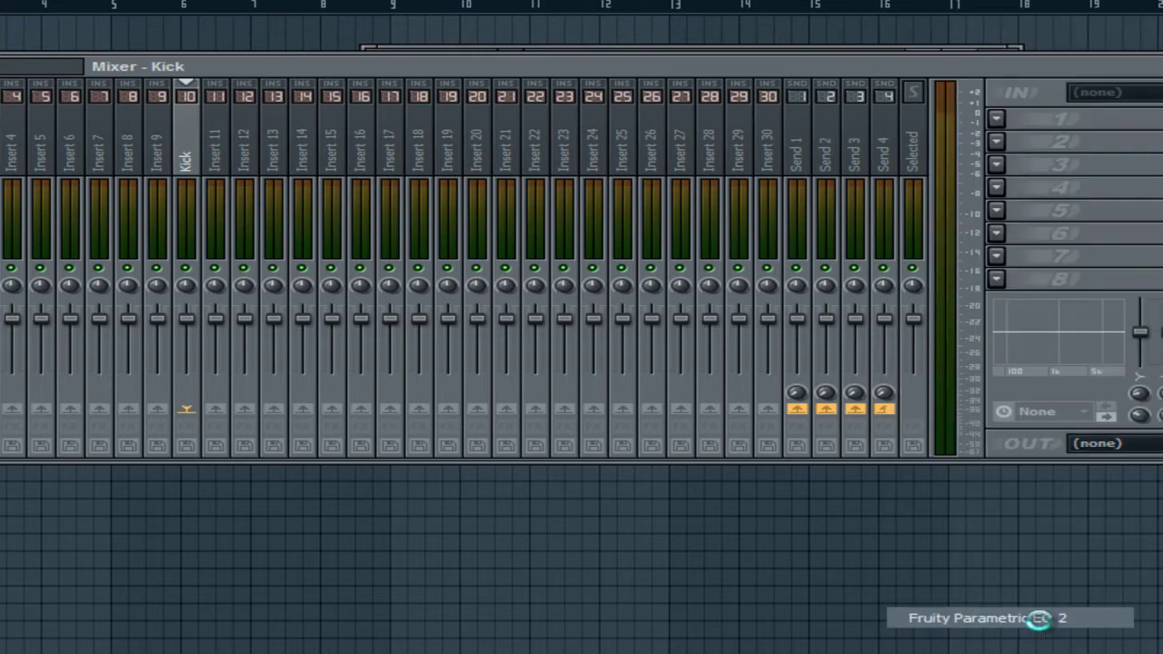
pyautogui.moveTo(282, 109); pyautogui.dragTo(823, 131)
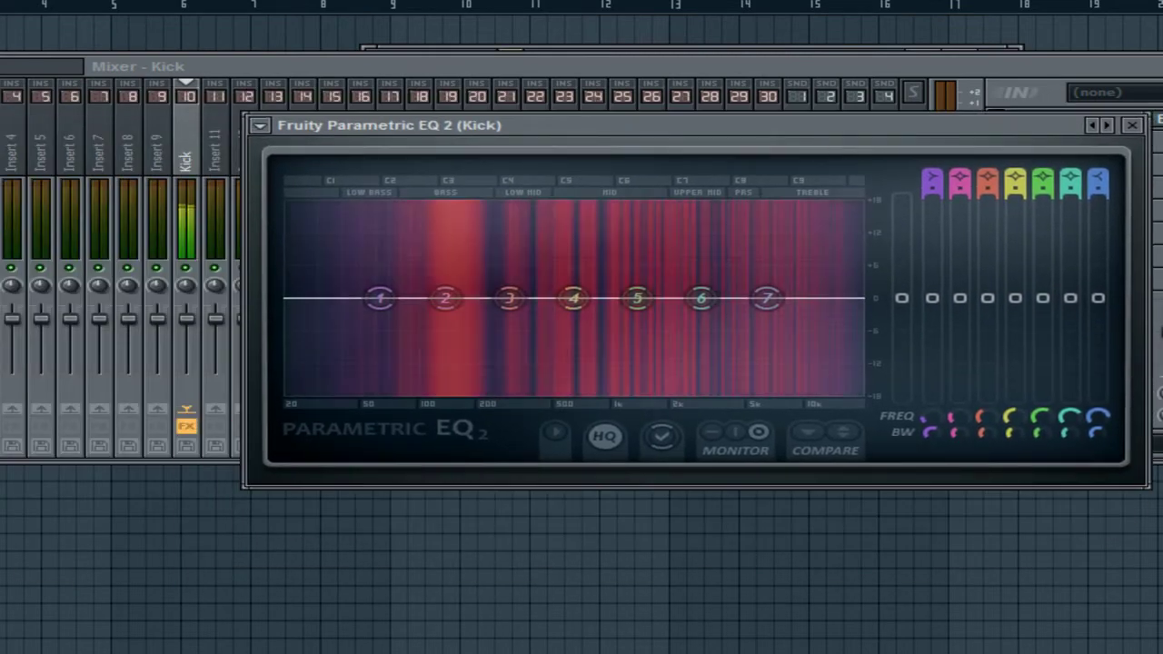
pyautogui.moveTo(638, 298); pyautogui.dragTo(706, 246)
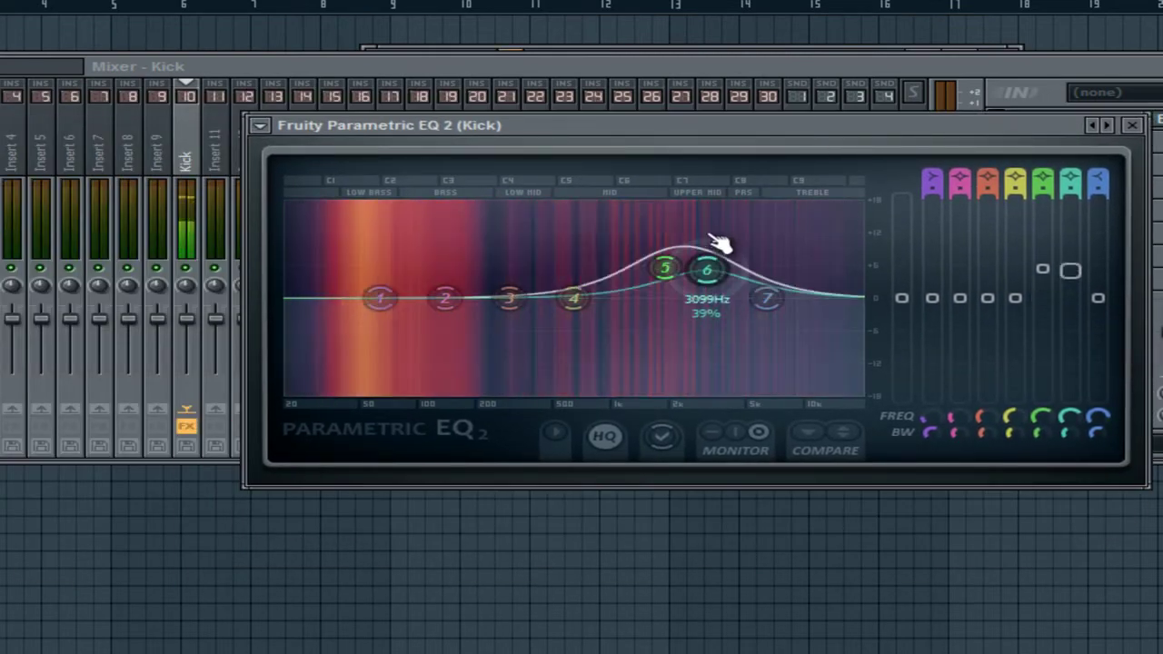
pyautogui.moveTo(573, 298); pyautogui.dragTo(560, 368)
pyautogui.moveTo(509, 298); pyautogui.dragTo(499, 366)
pyautogui.moveTo(445, 298); pyautogui.dragTo(441, 243)
pyautogui.moveTo(381, 295); pyautogui.dragTo(369, 275)
pyautogui.moveTo(766, 298); pyautogui.dragTo(796, 263)
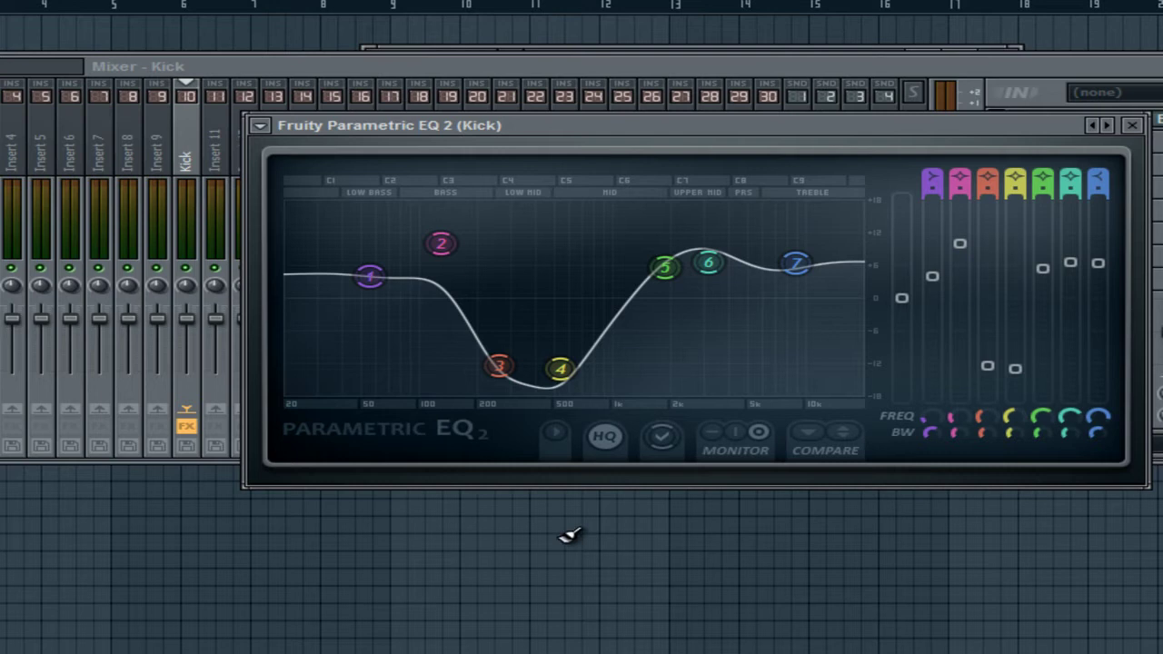
# - Flatten all seven EQ bands back toward 0 dB and close the EQ window
pyautogui.moveTo(441, 244); pyautogui.dragTo(442, 260)
pyautogui.moveTo(369, 276); pyautogui.dragTo(368, 294)
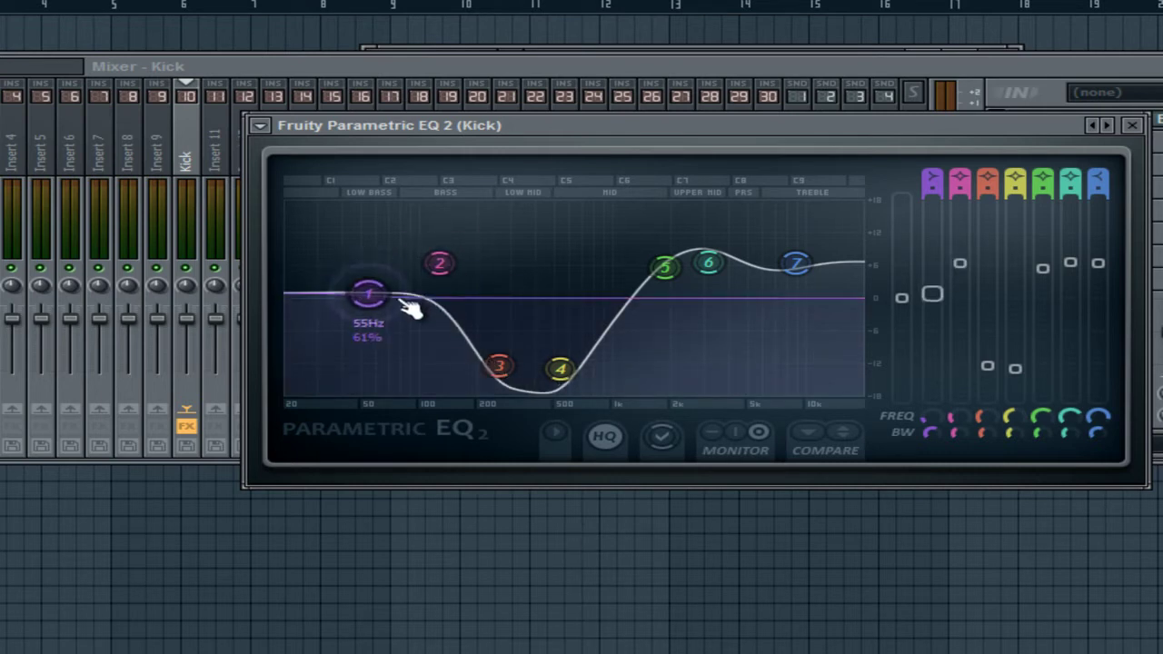
pyautogui.moveTo(439, 263); pyautogui.dragTo(439, 278)
pyautogui.moveTo(498, 367); pyautogui.dragTo(498, 306)
pyautogui.moveTo(561, 370); pyautogui.dragTo(571, 302)
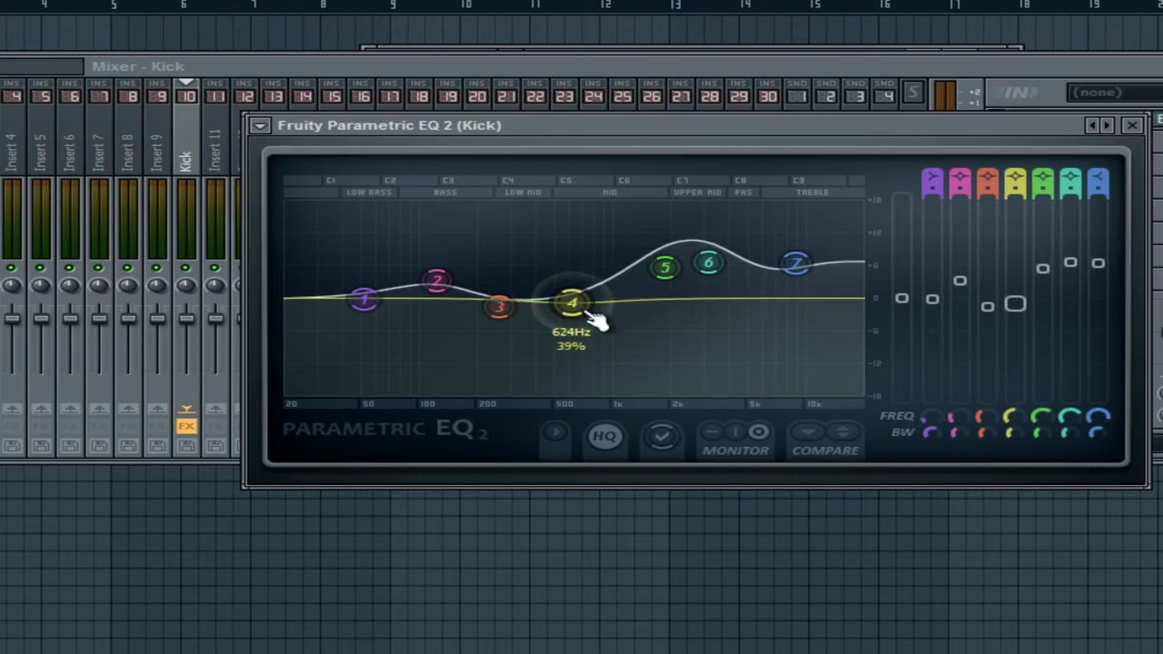
pyautogui.moveTo(664, 267); pyautogui.dragTo(656, 299)
pyautogui.moveTo(708, 263); pyautogui.dragTo(692, 296)
pyautogui.moveTo(794, 263); pyautogui.dragTo(778, 331)
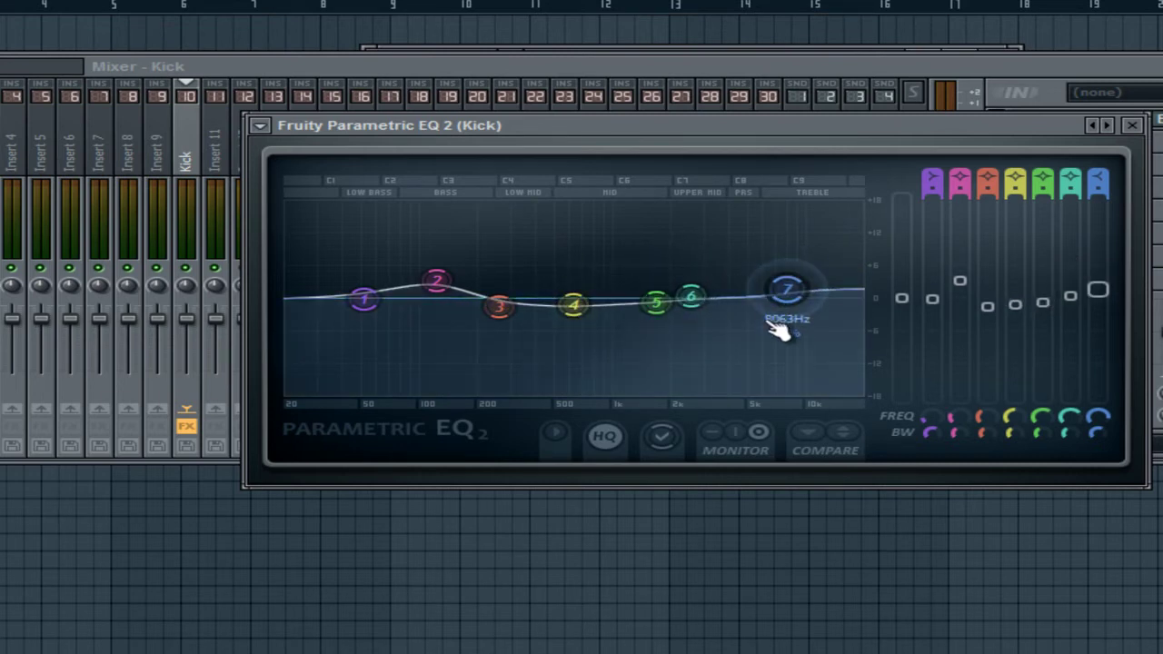
pyautogui.moveTo(438, 278); pyautogui.dragTo(440, 297)
pyautogui.click(1131, 126)
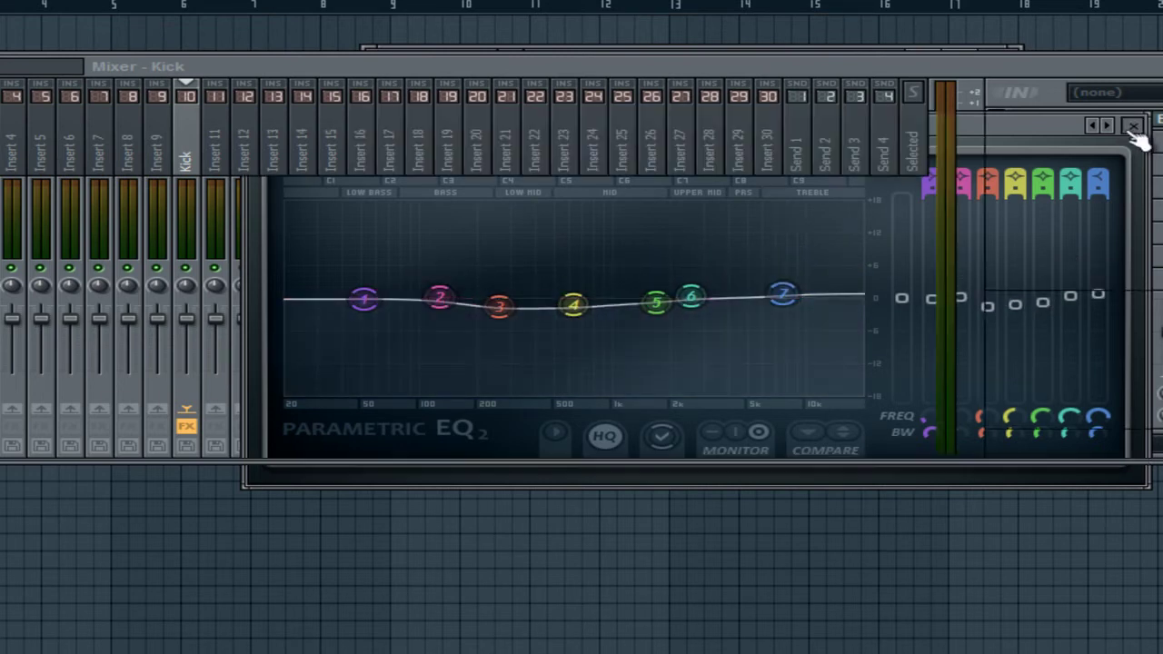
# - Clear Fruity Parametric EQ 2 from slot 1 with Replace > (none), then reopen the plugin list
pyautogui.click(1005, 122)
pyautogui.moveTo(1011, 145)
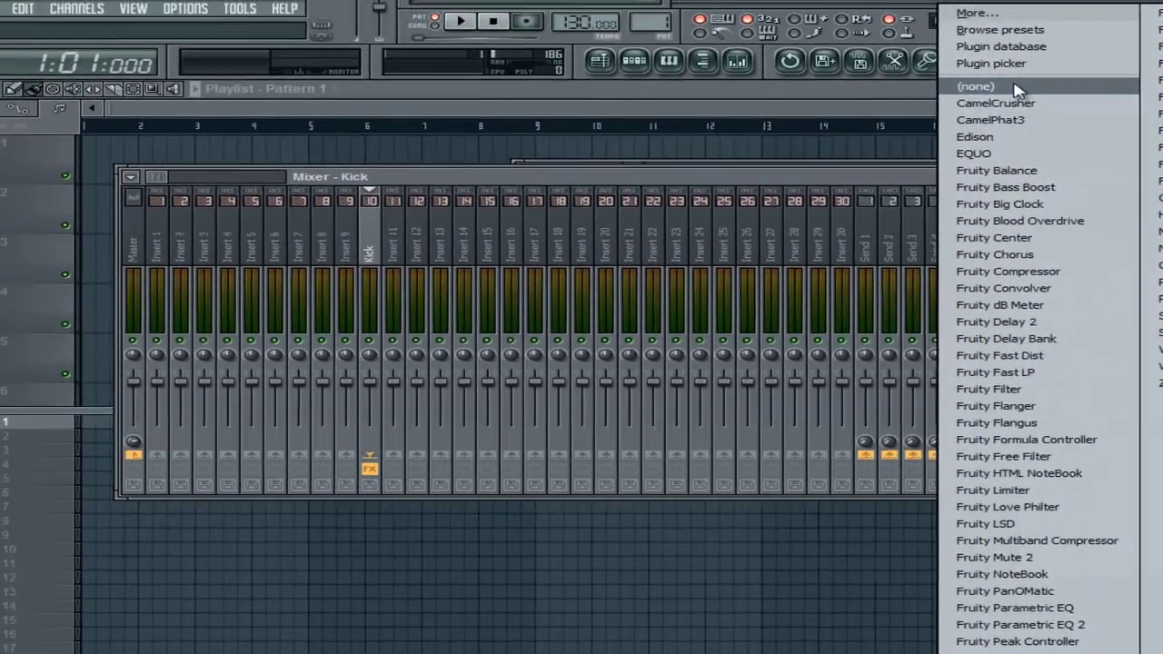
pyautogui.click(1015, 90)
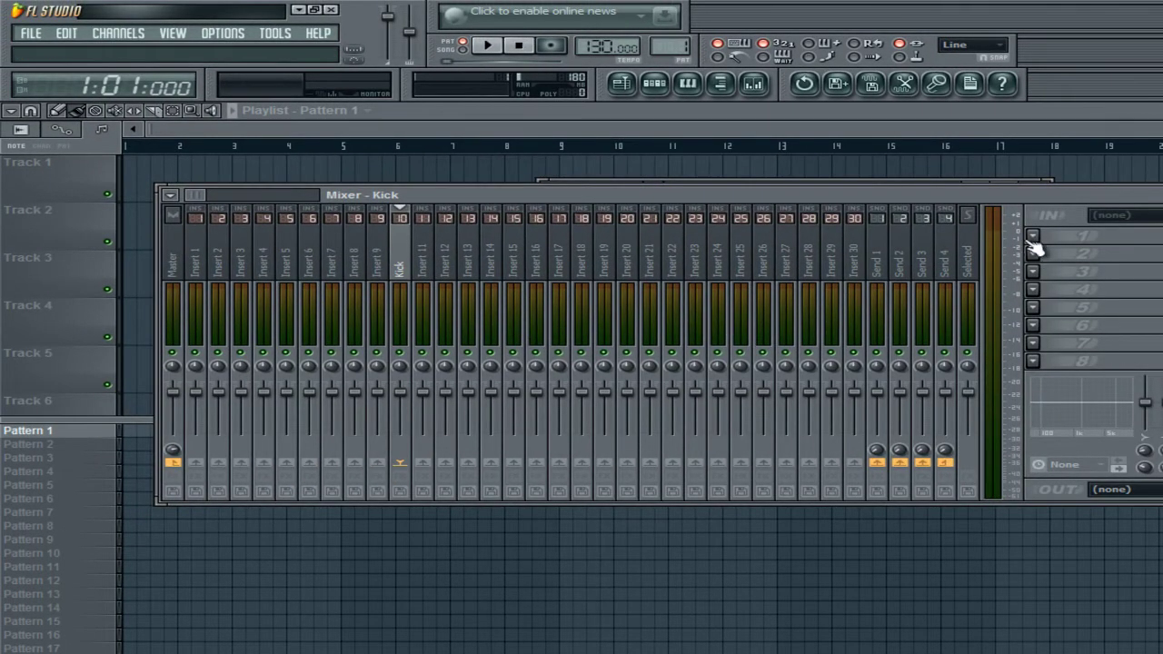
pyautogui.click(1032, 238)
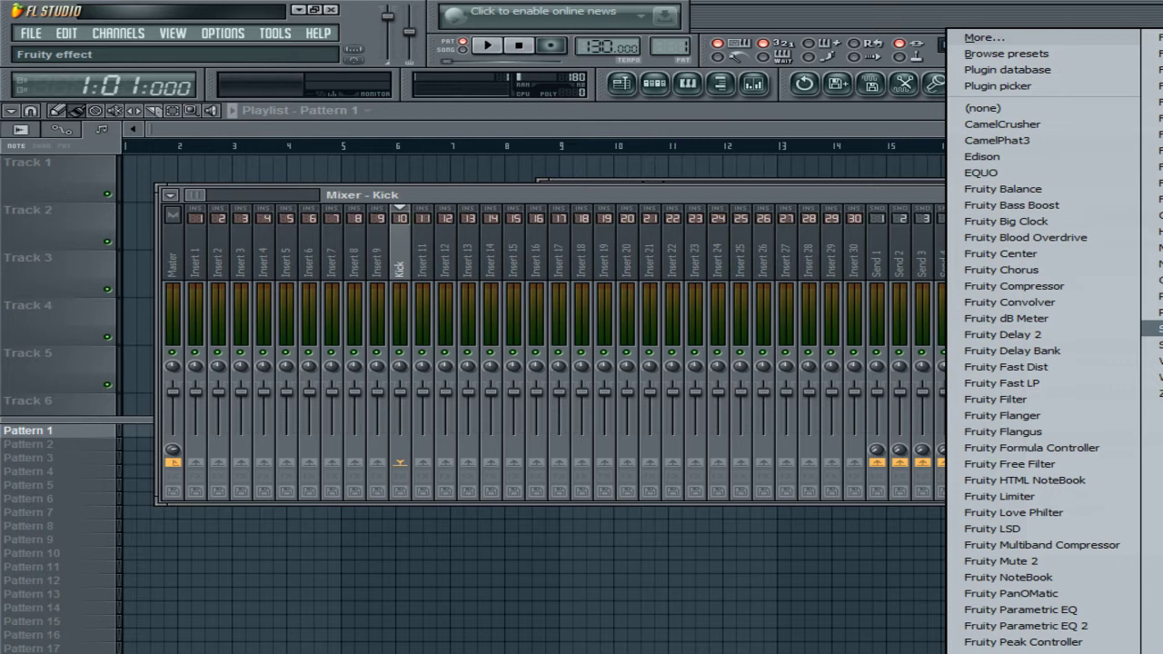
# - Dismiss the plugin list, open the step sequencer and move it higher, then return to the mixer
pyautogui.click(823, 206)
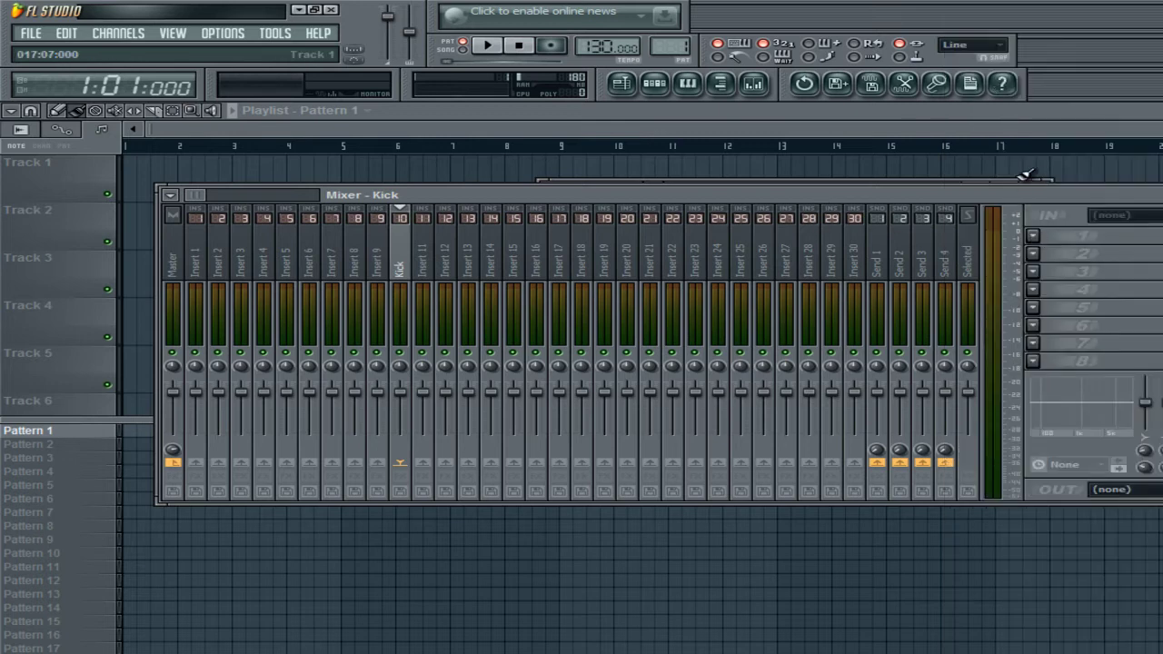
pyautogui.press('F6')
pyautogui.moveTo(1030, 192); pyautogui.dragTo(1029, 125)
pyautogui.click(1107, 209)
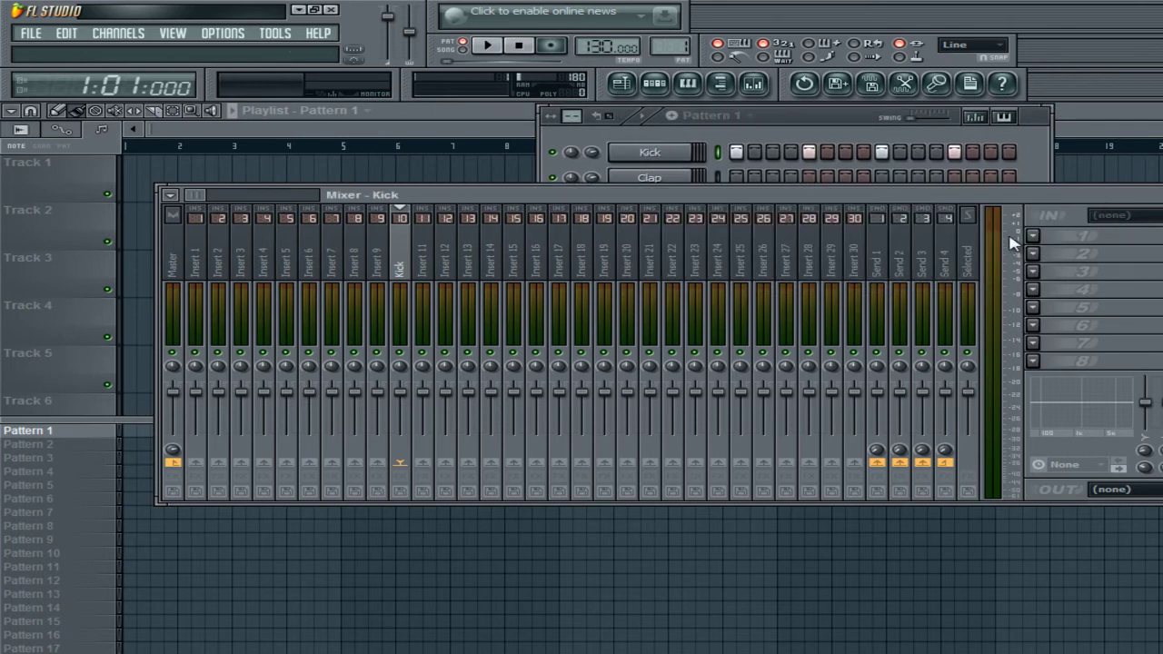
# - Load Ohmicide into effect slot 1 of Insert 10 (Kick), then close its plugin window
pyautogui.click(1052, 240)
pyautogui.click(1052, 241)
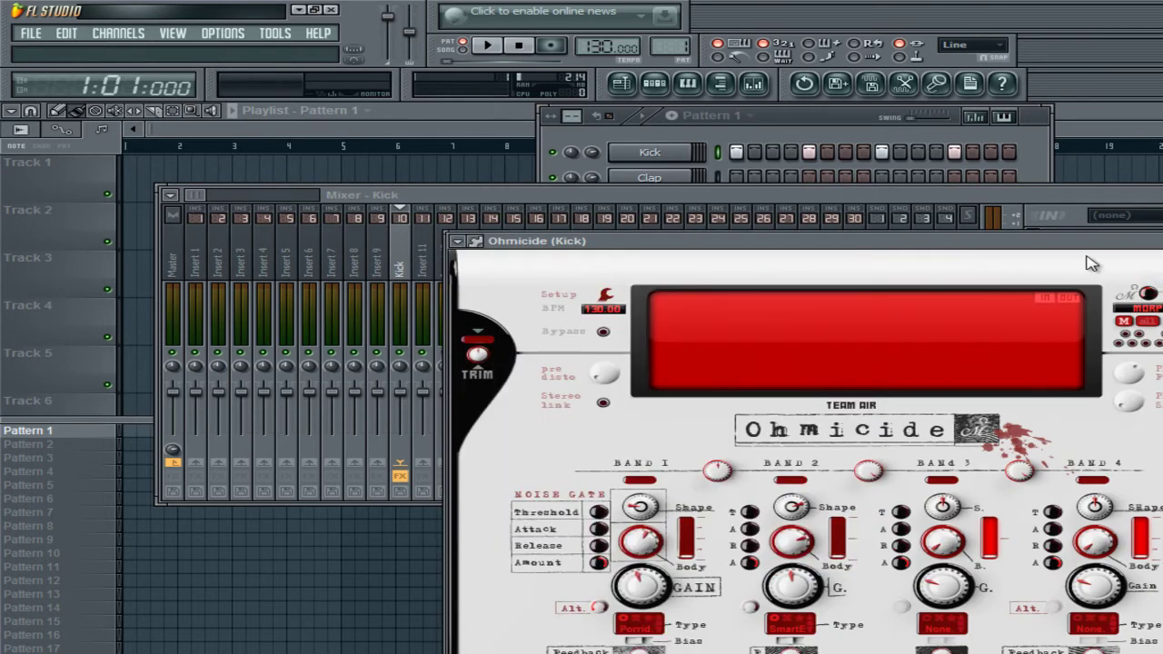
pyautogui.moveTo(1085, 259); pyautogui.dragTo(954, 159)
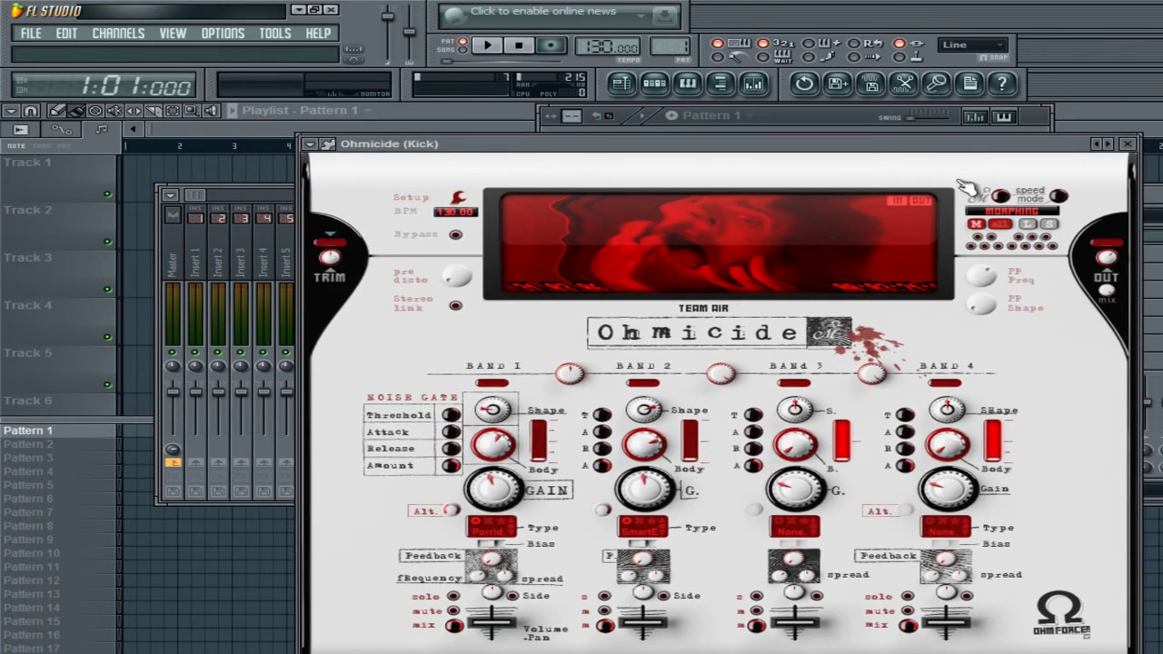
pyautogui.click(1128, 145)
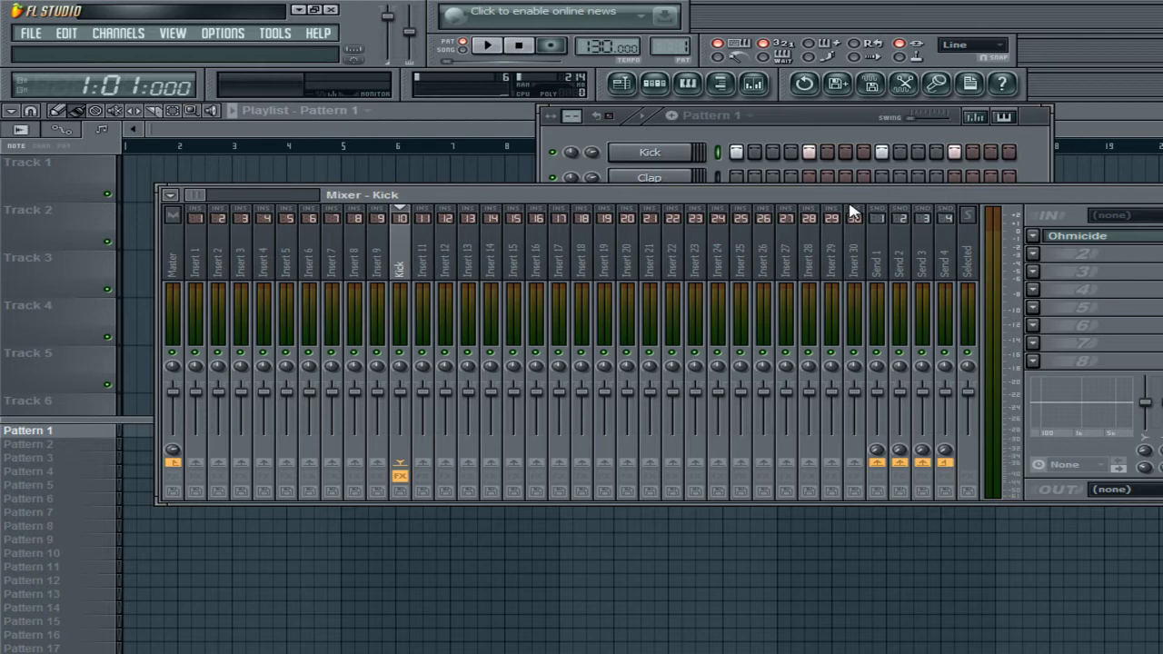
pyautogui.click(1044, 238)
pyautogui.moveTo(1050, 254)
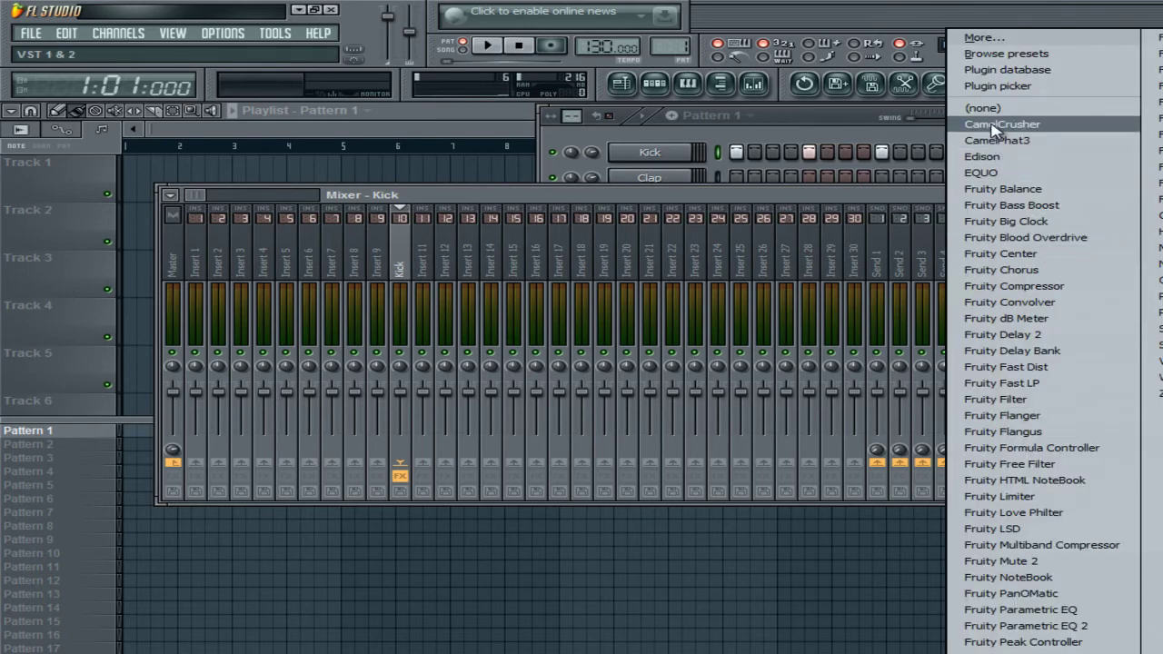
pyautogui.click(983, 38)
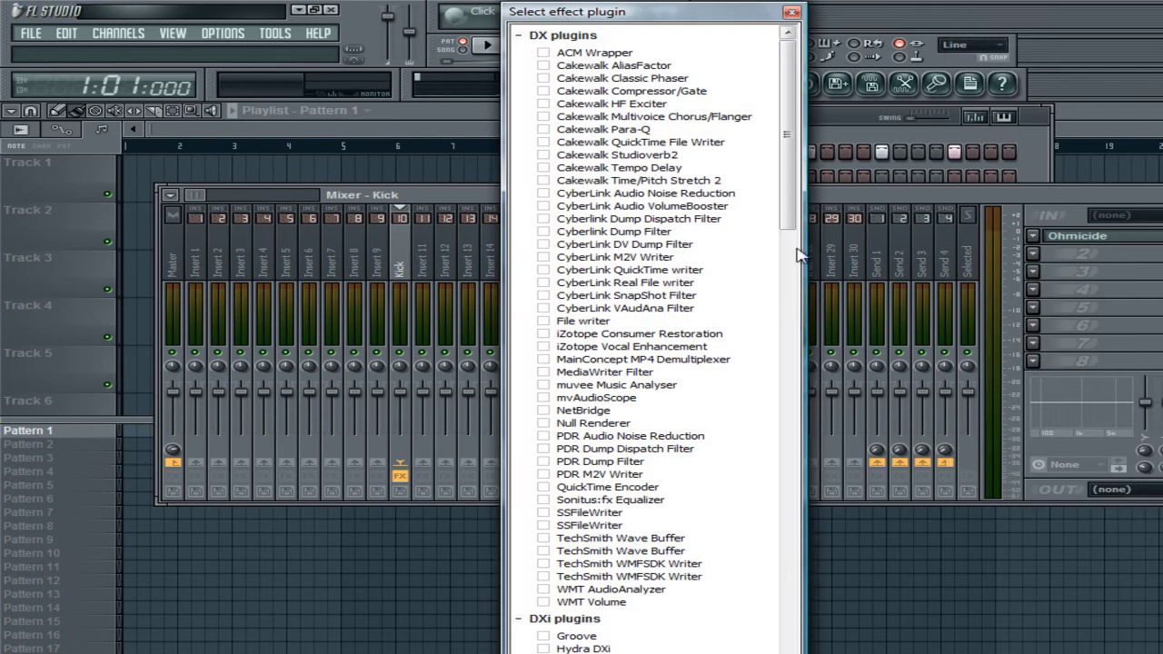
pyautogui.scroll(-15, 755, 576)
pyautogui.scroll(15, 755, 576)
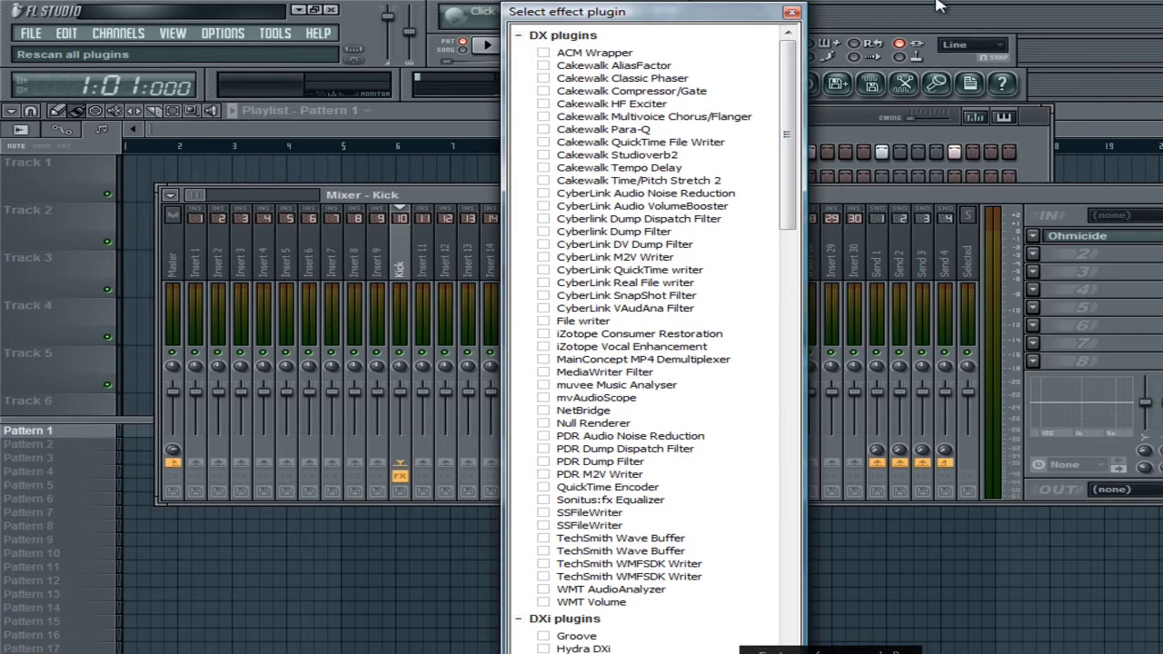
pyautogui.click(793, 13)
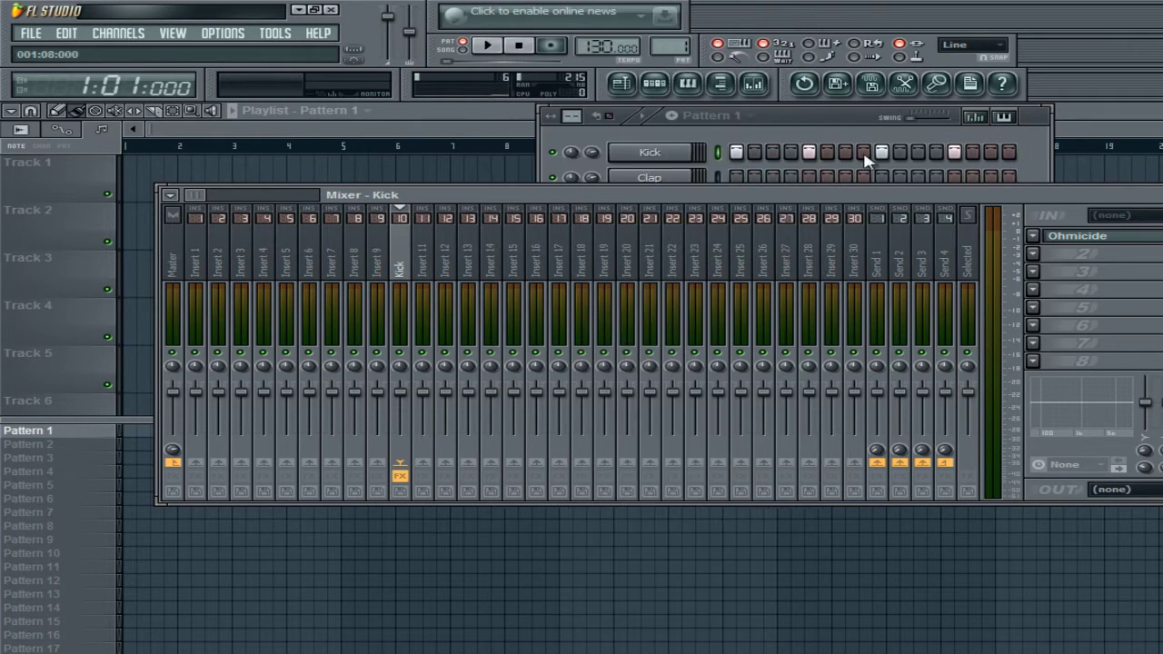
pyautogui.click(829, 119)
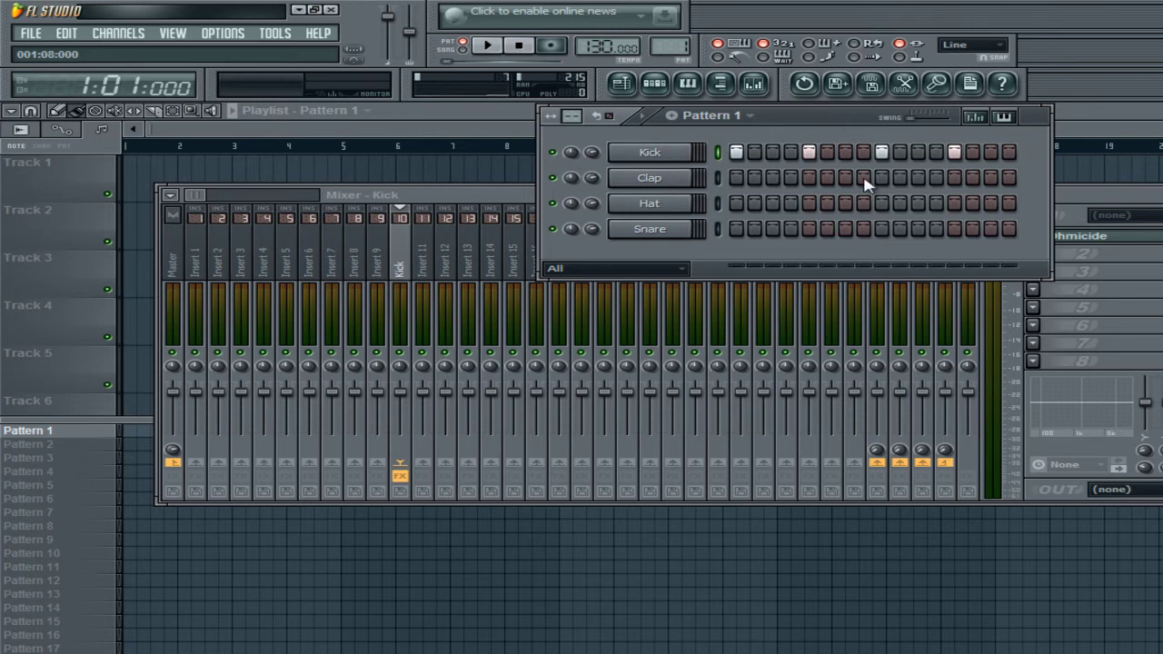
pyautogui.moveTo(843, 119); pyautogui.dragTo(838, 194)
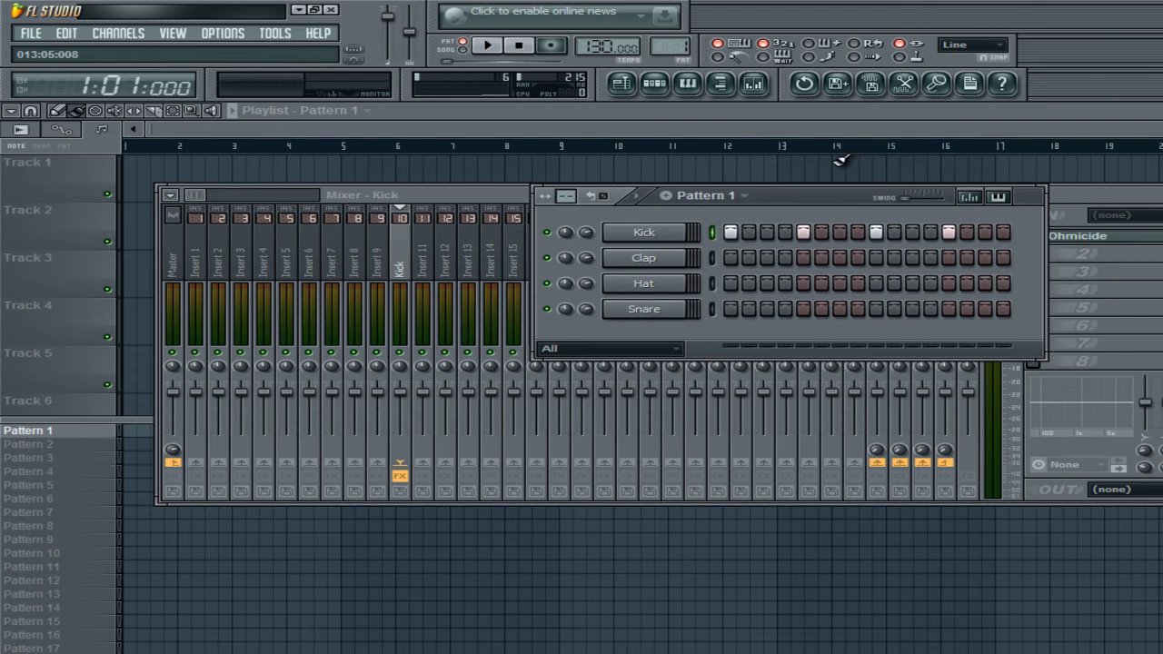
pyautogui.click(1067, 209)
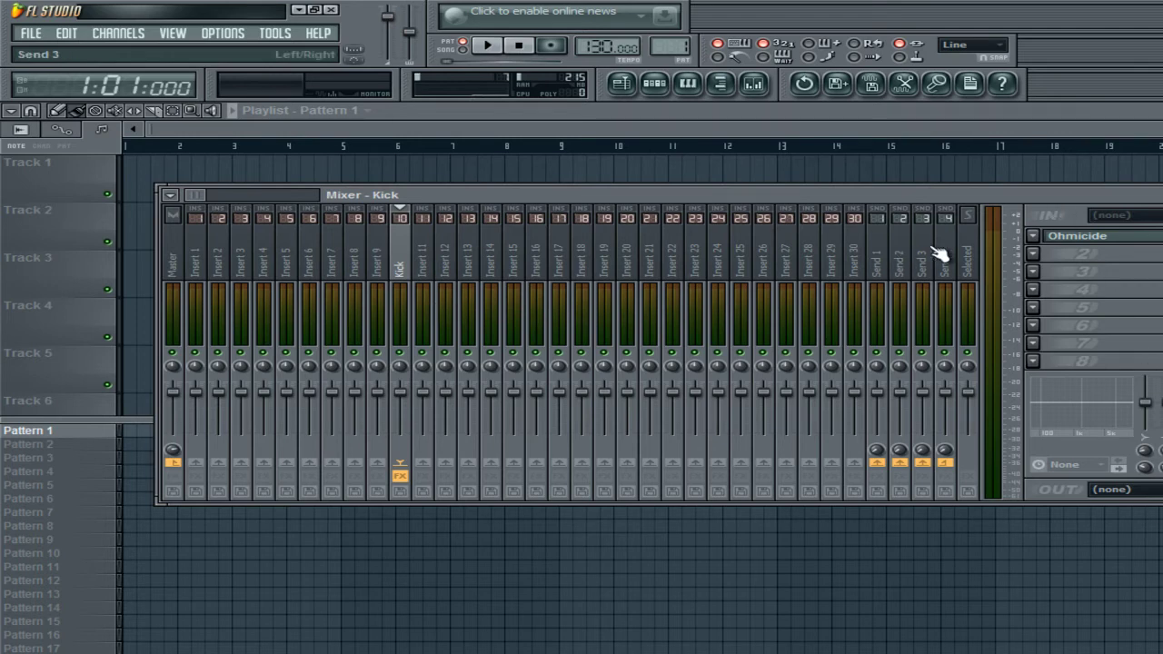
# - Replace Ohmicide in the Kick insert's slot 1 with (none), then glance at the step sequencer
pyautogui.click(1032, 236)
pyautogui.moveTo(1053, 252)
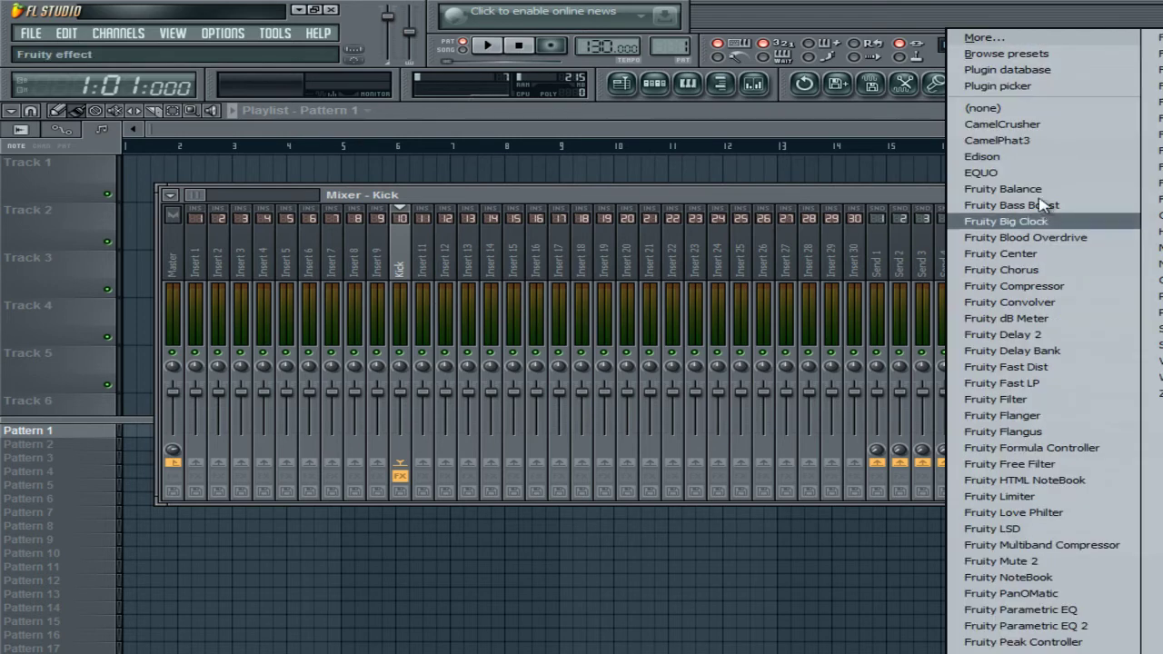
pyautogui.click(973, 113)
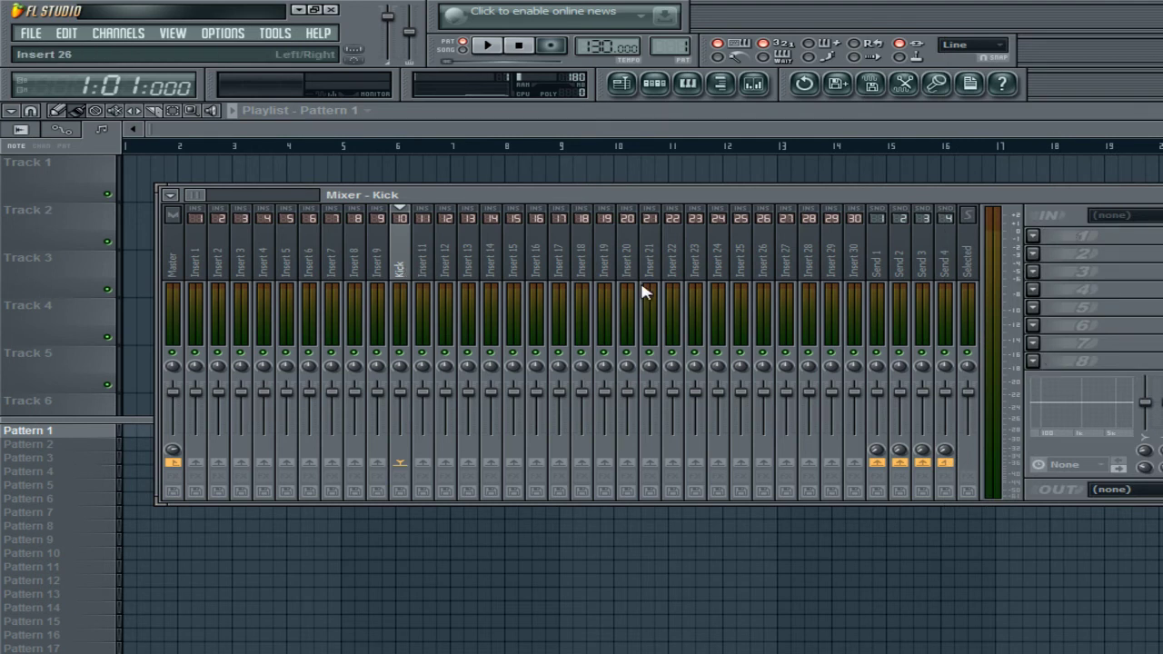
pyautogui.click(654, 84)
pyautogui.click(415, 259)
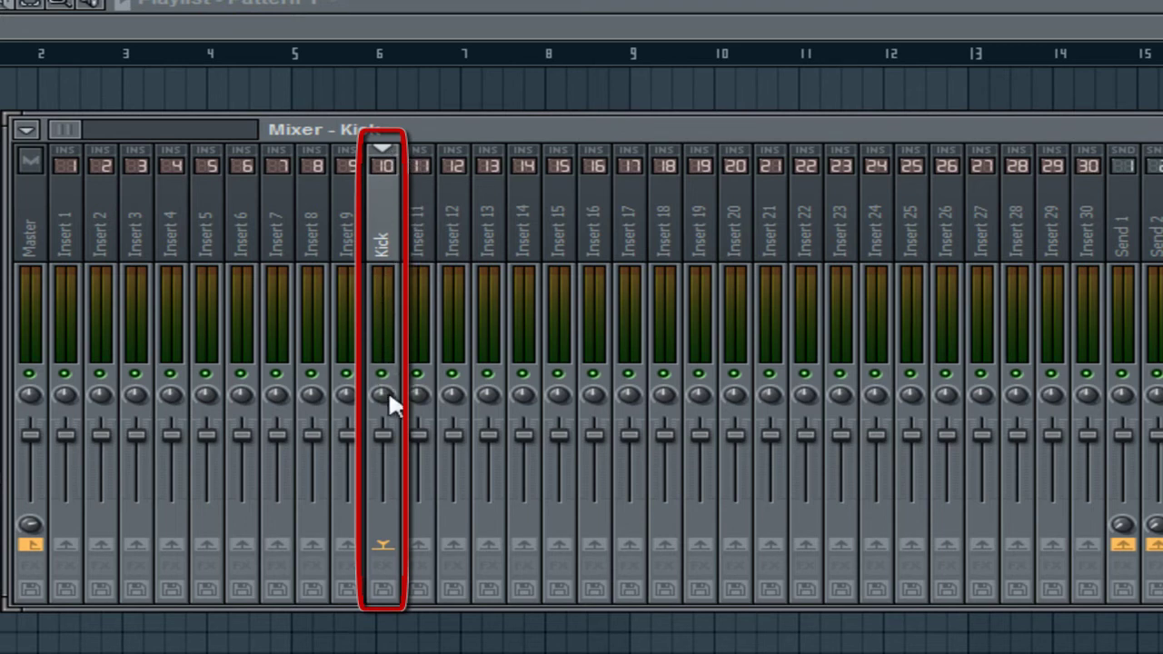
# - Nudge the Kick insert's pan knob and pull its volume fader slightly down
pyautogui.moveTo(389, 395); pyautogui.dragTo(384, 345)
pyautogui.moveTo(379, 436); pyautogui.dragTo(389, 454)
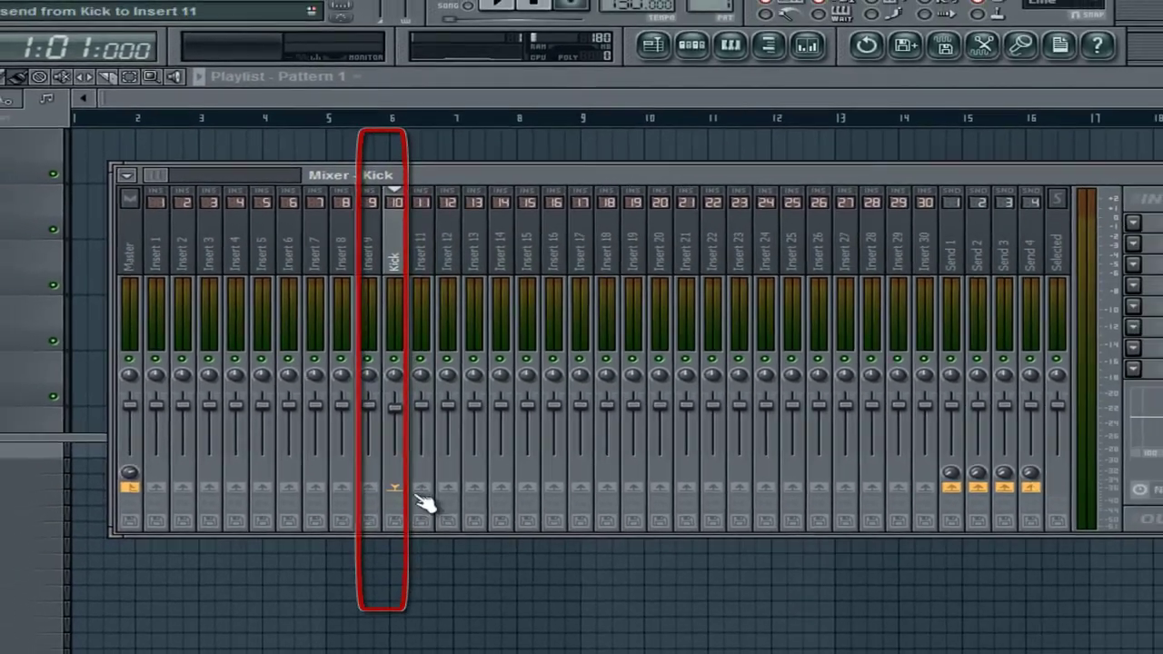
# - Put Fruity Center in the Kick insert's effect slot 1 and close its plugin window
pyautogui.click(1135, 223)
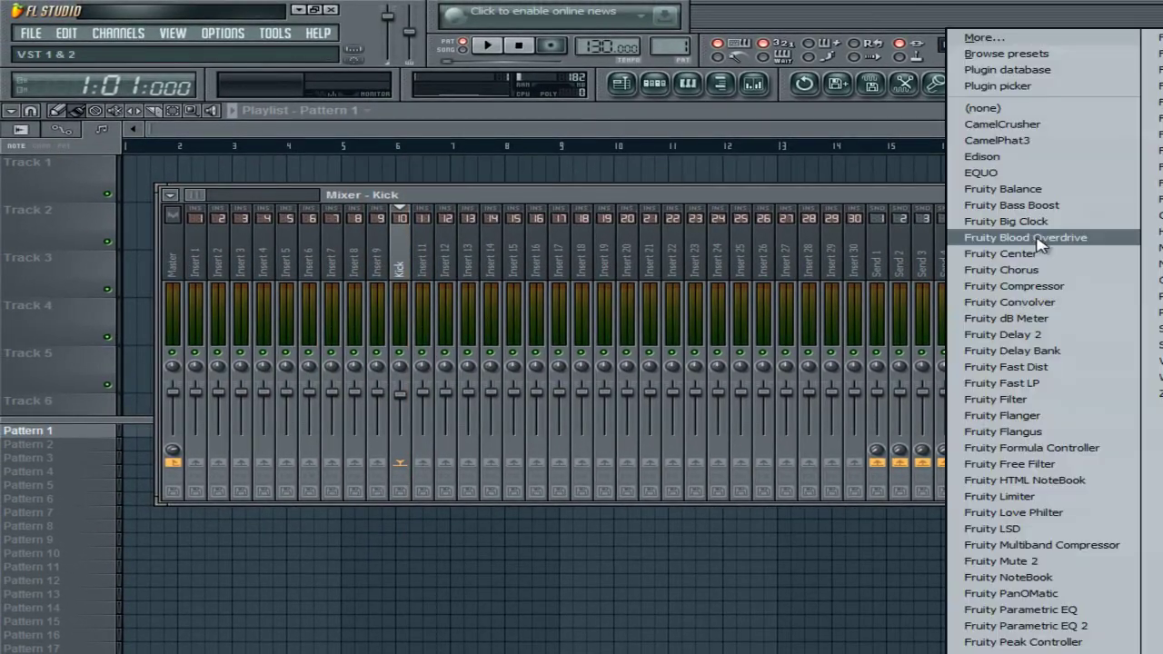
pyautogui.click(1040, 253)
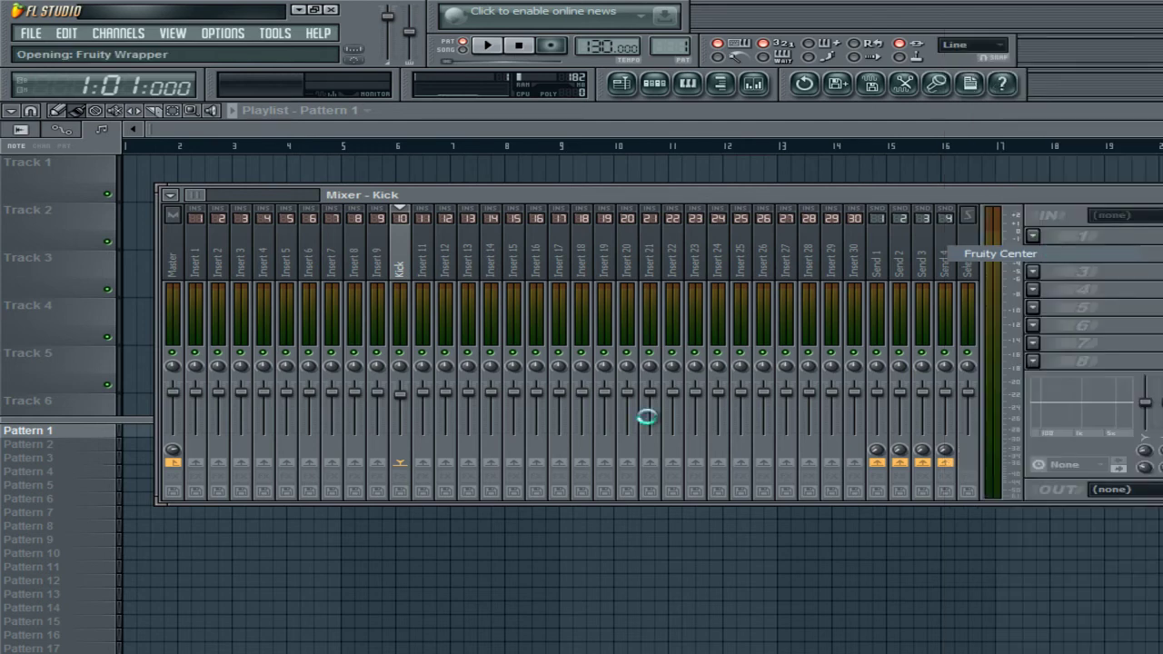
pyautogui.click(483, 144)
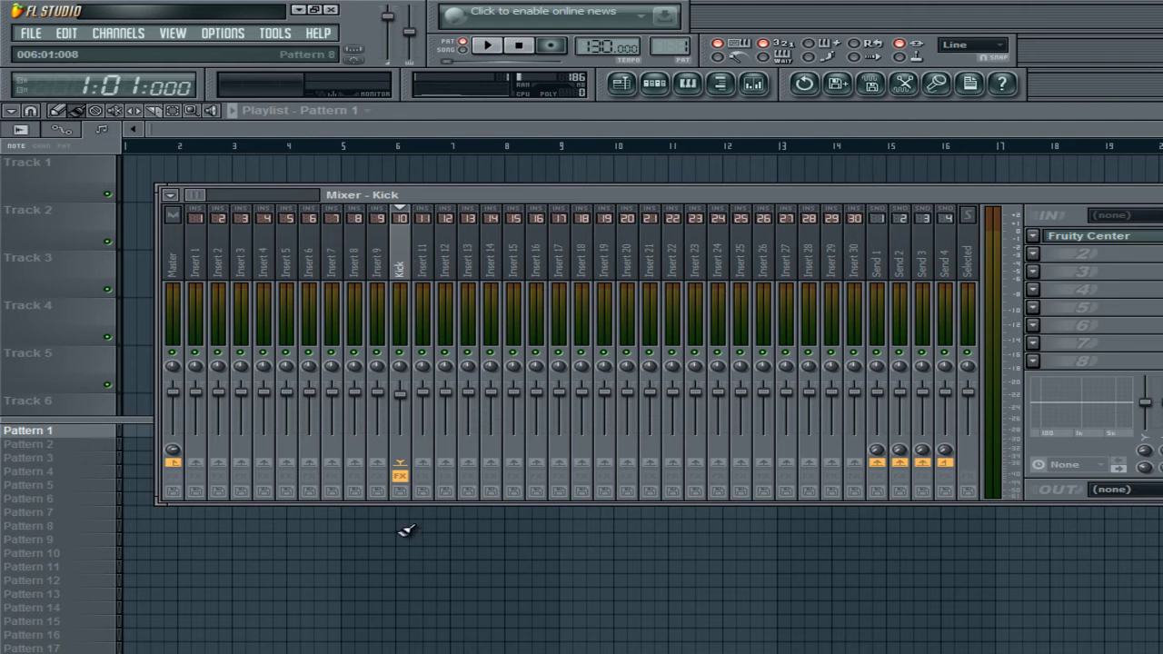
# - Toggle Kick's disk-record button back off, then load Edison into slot 2 via Open audio editor
pyautogui.click(401, 491)
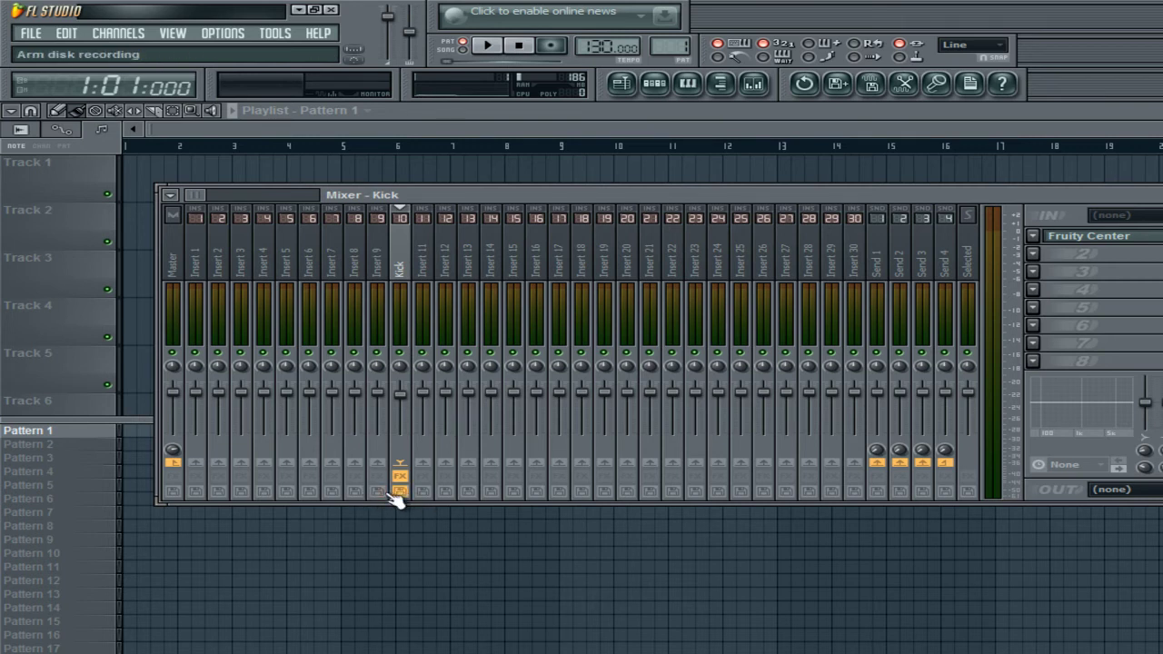
pyautogui.click(401, 492)
pyautogui.click(402, 492)
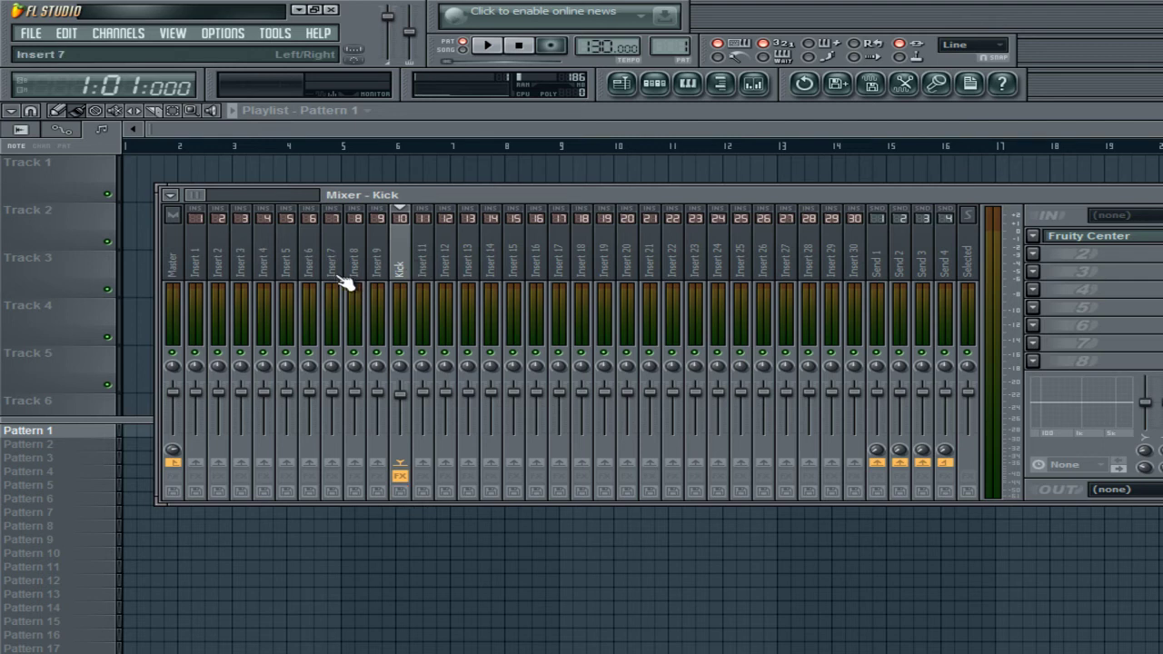
pyautogui.click(170, 195)
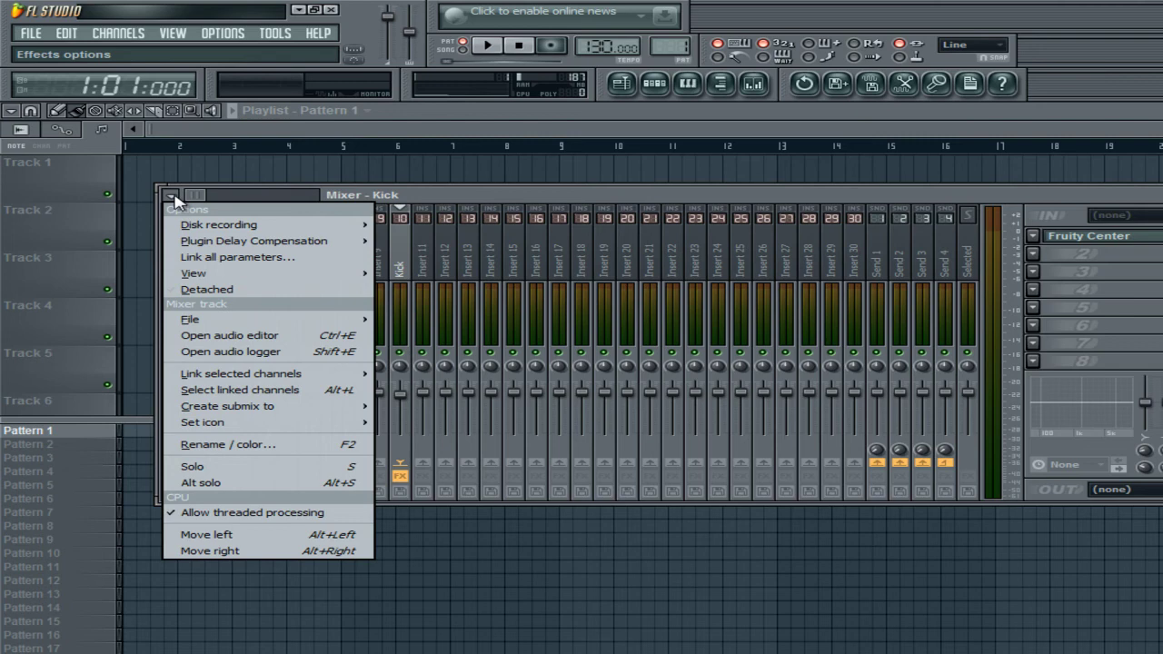
pyautogui.click(275, 338)
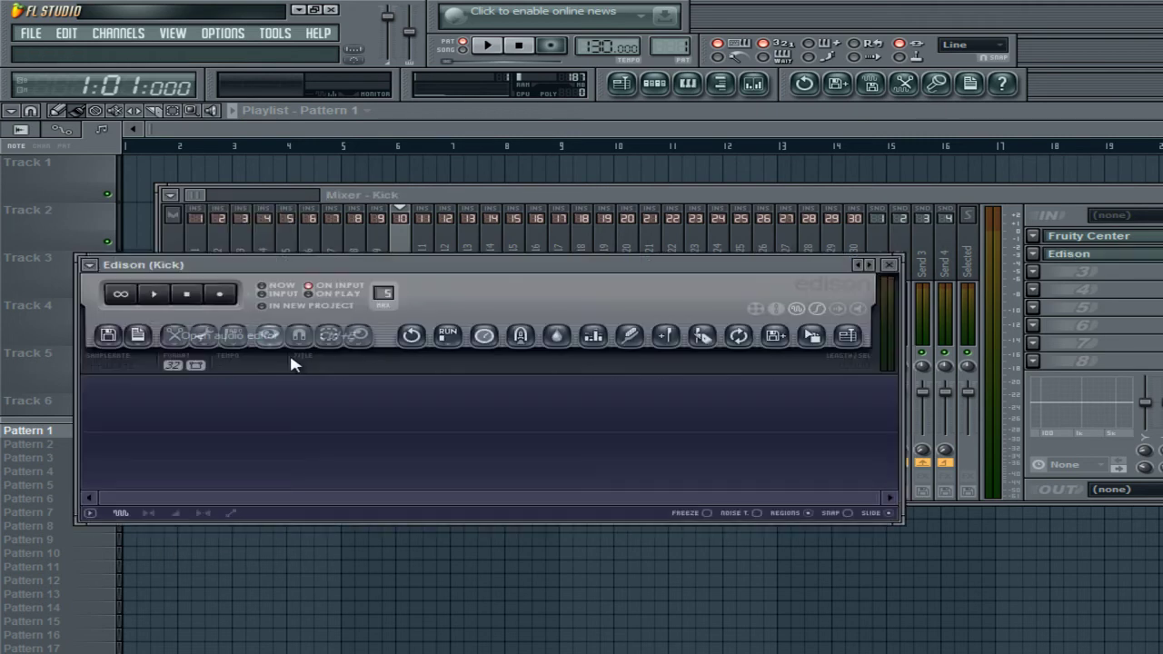
# - Close the Edison editor, then select the Master track and Insert 26 in the mixer
pyautogui.click(895, 264)
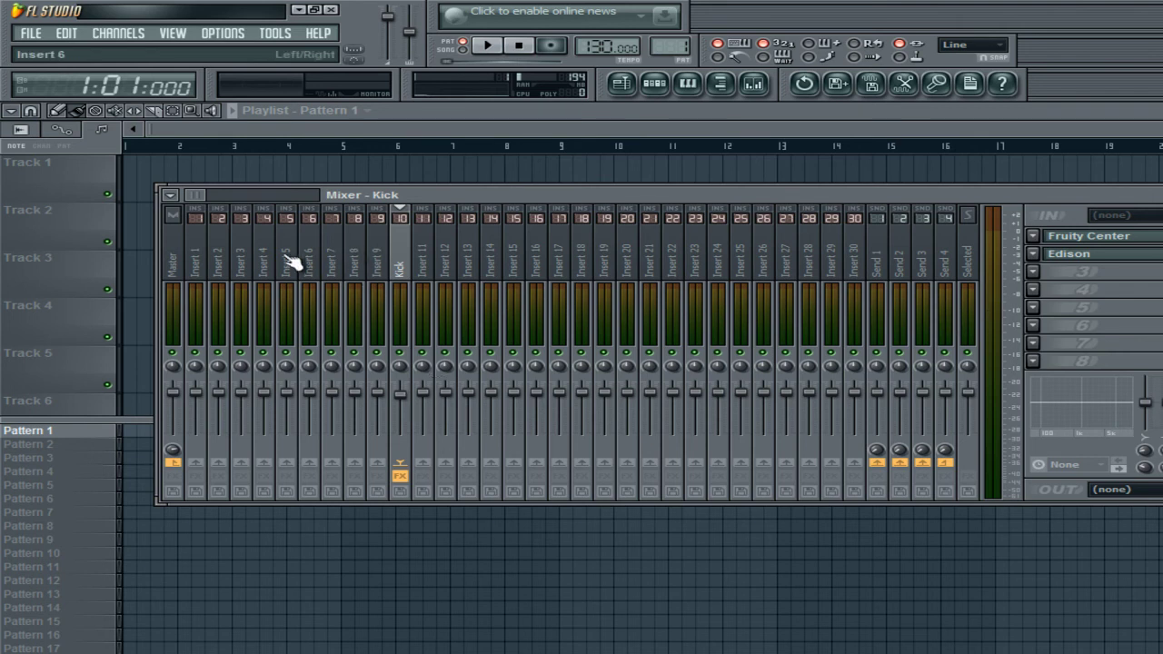
pyautogui.click(175, 262)
pyautogui.click(759, 264)
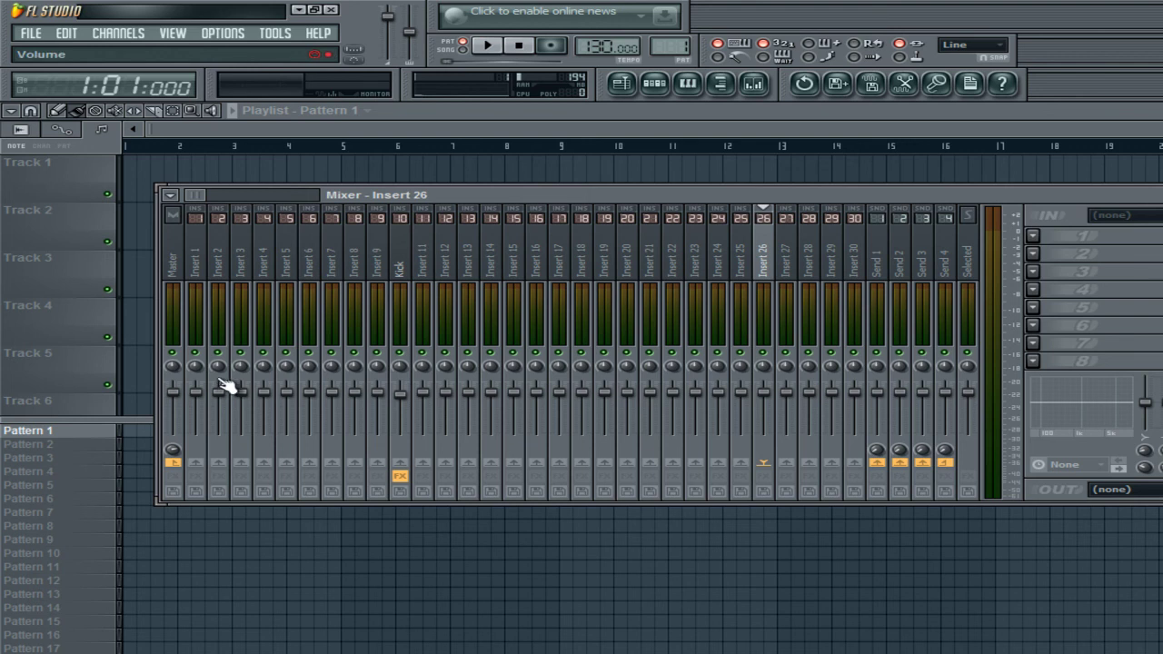
# - In the Pattern 1 step sequencer, reset the Kick channel volume knob to its default
pyautogui.click(683, 82)
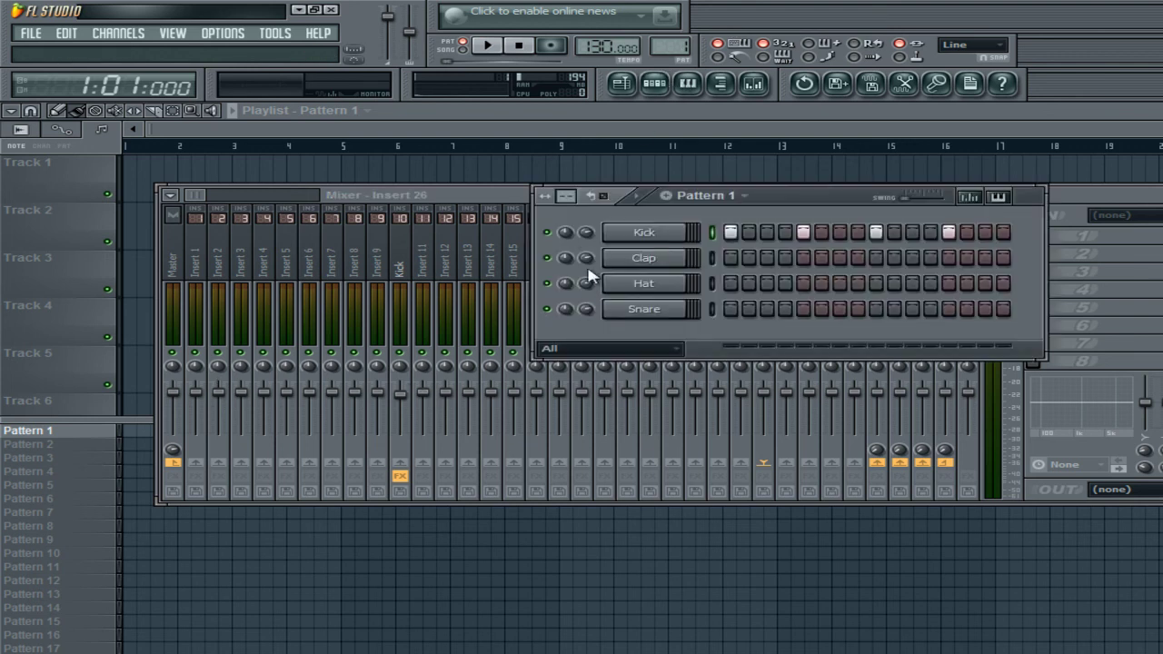
pyautogui.rightClick(589, 234)
pyautogui.click(592, 239)
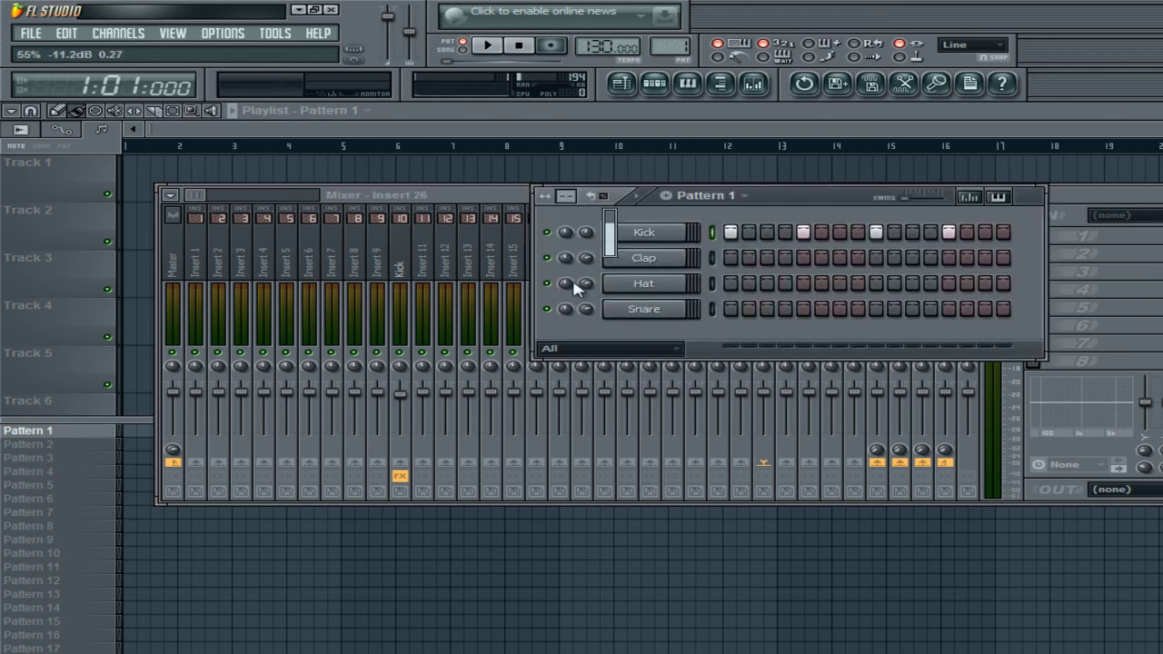
pyautogui.rightClick(586, 236)
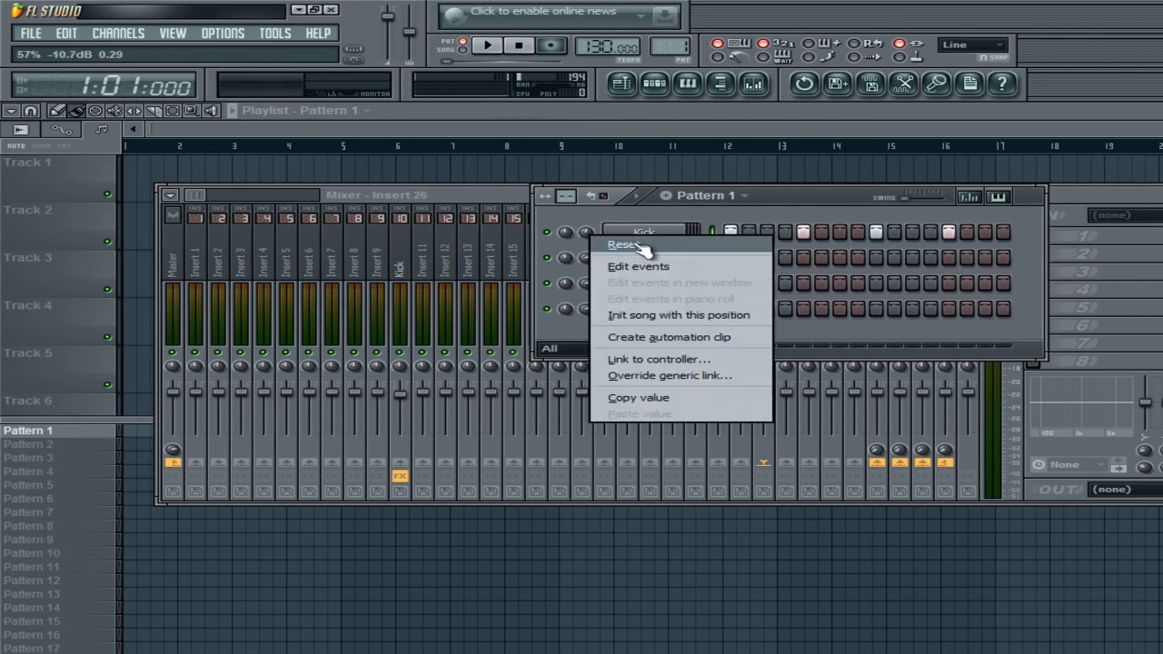
pyautogui.click(640, 247)
# - Back in the mixer, select the Kick insert, adjust its volume, then move selection to Master
pyautogui.click(354, 264)
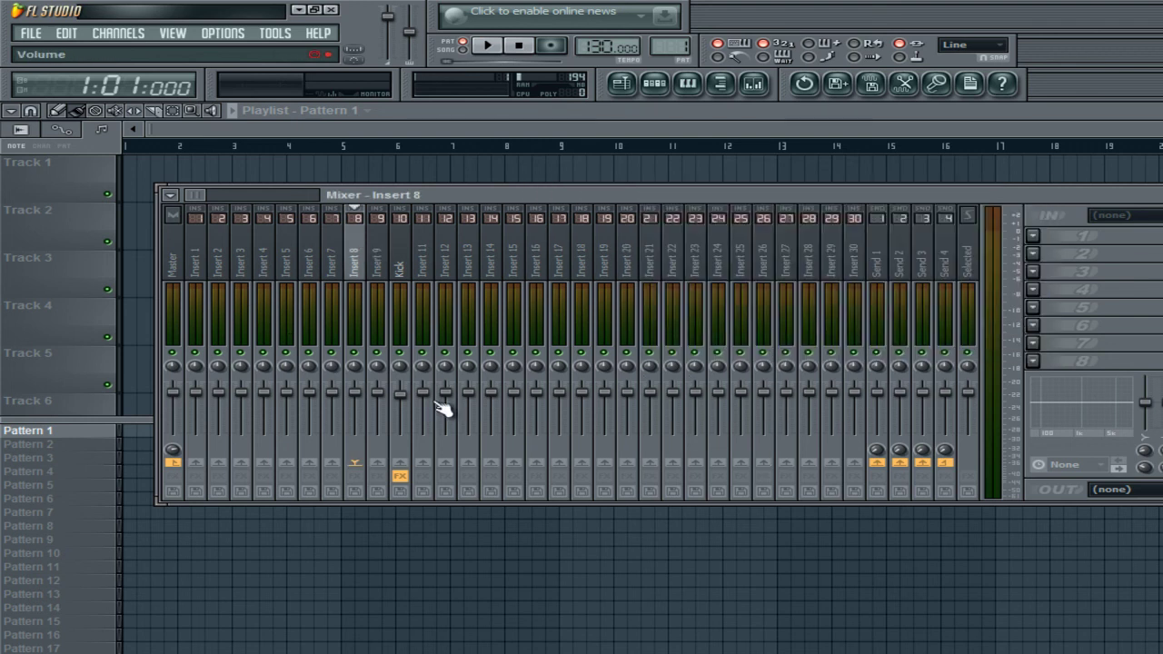
pyautogui.click(398, 277)
pyautogui.moveTo(410, 394)
pyautogui.mouseDown()
pyautogui.moveTo(408, 482)
pyautogui.moveTo(425, 394)
pyautogui.mouseUp()
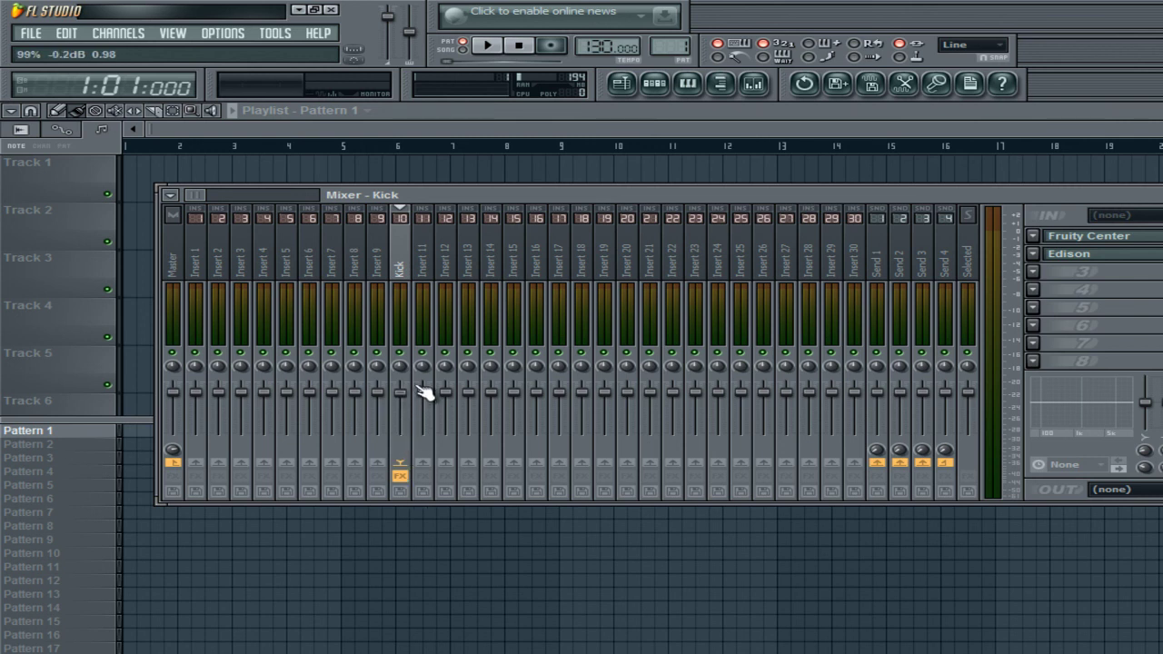
pyautogui.moveTo(397, 267); pyautogui.dragTo(208, 271)
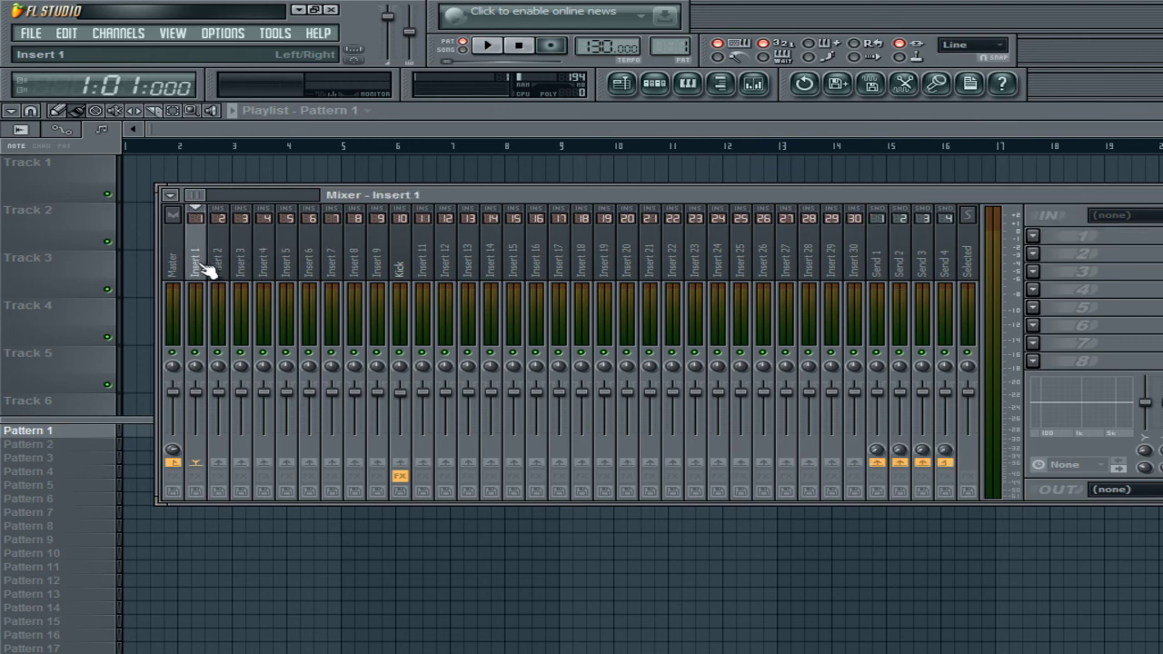
# - Close the mixer and step sequencer with Escape, then reopen the mixer
pyautogui.press('Escape')
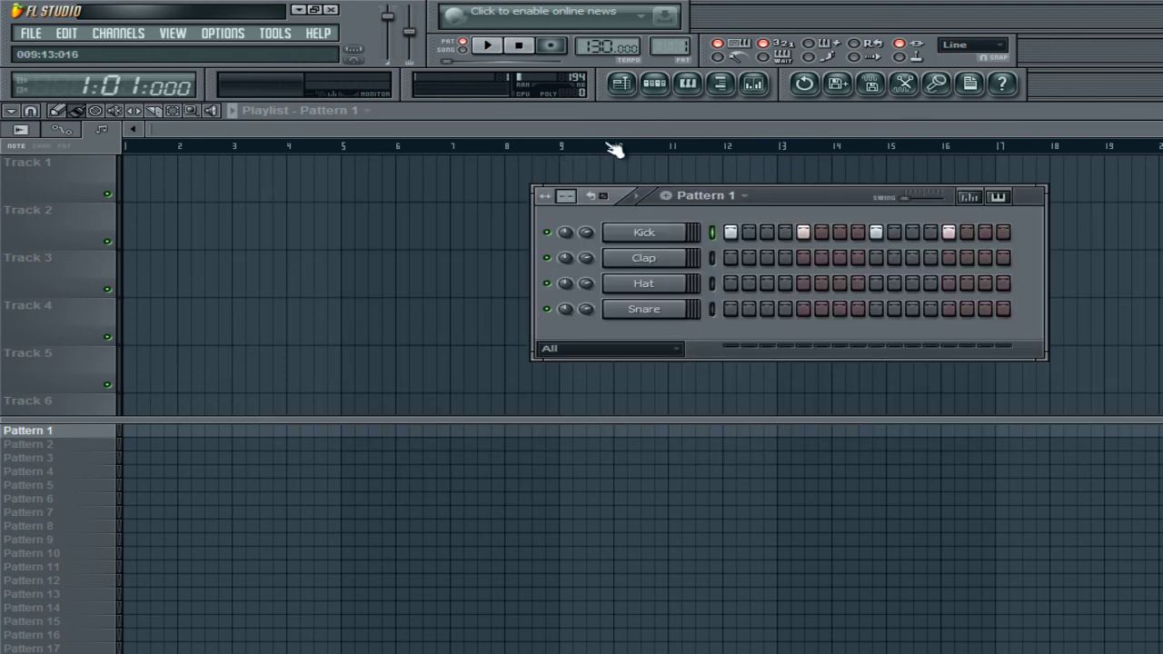
pyautogui.press('Escape')
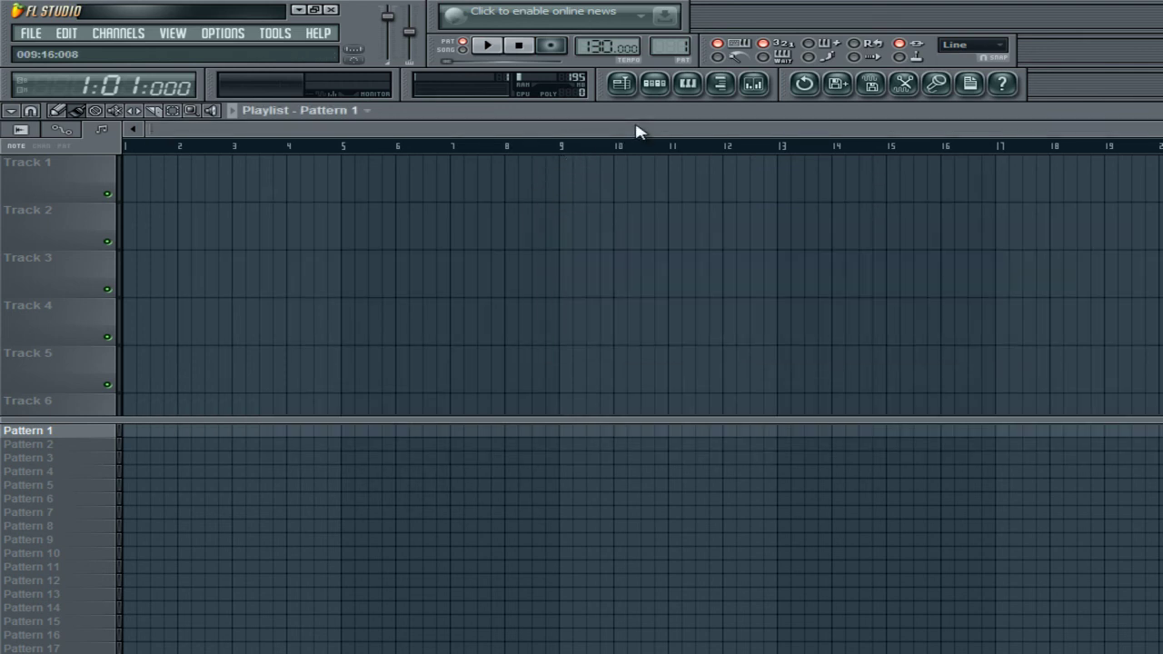
pyautogui.click(754, 86)
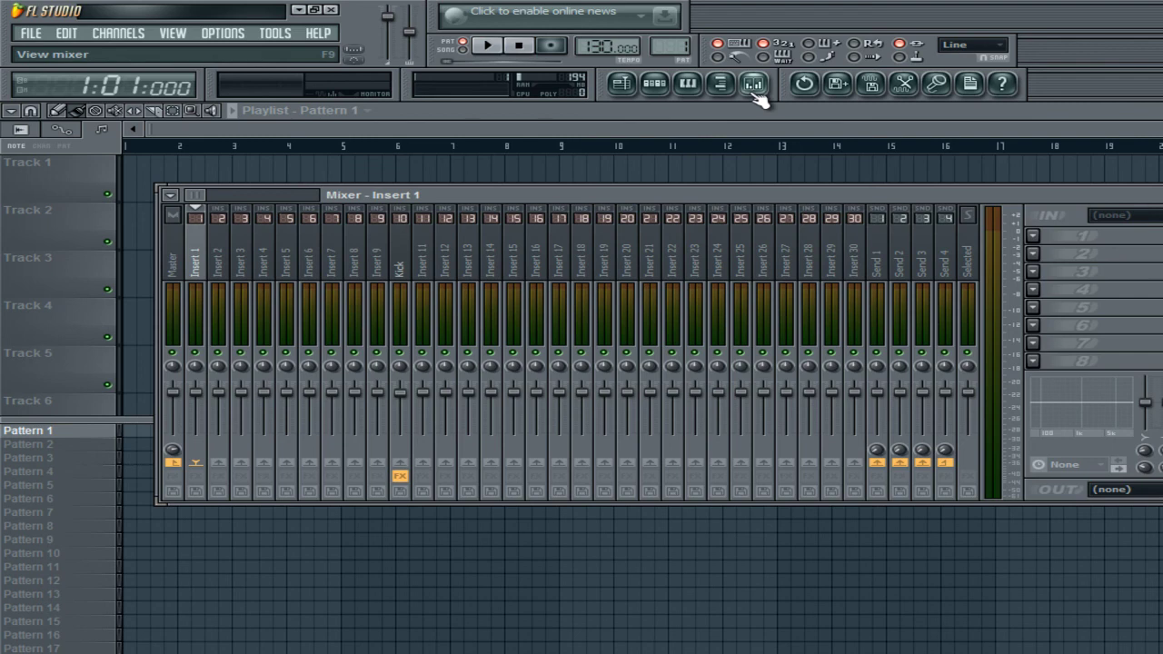